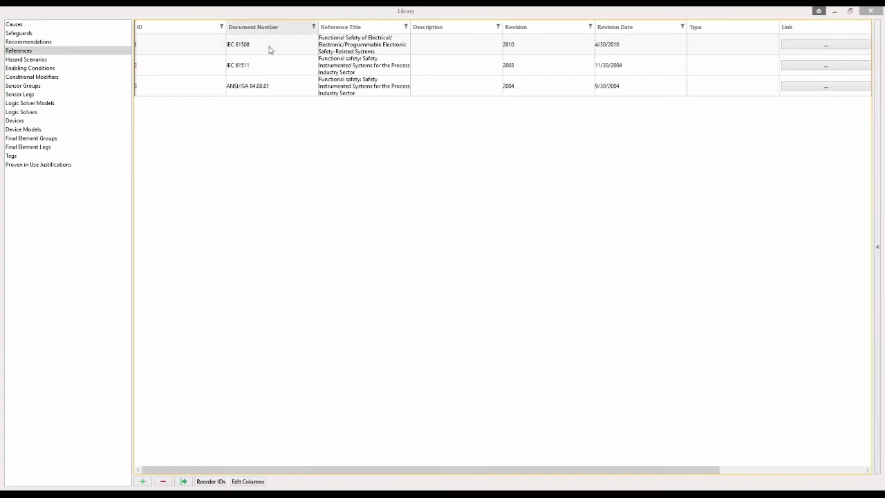
View the details of the High Pressure Interlock safeguard in the library, and close them.
{"action": "left_click", "coordinate": [71, 38]}
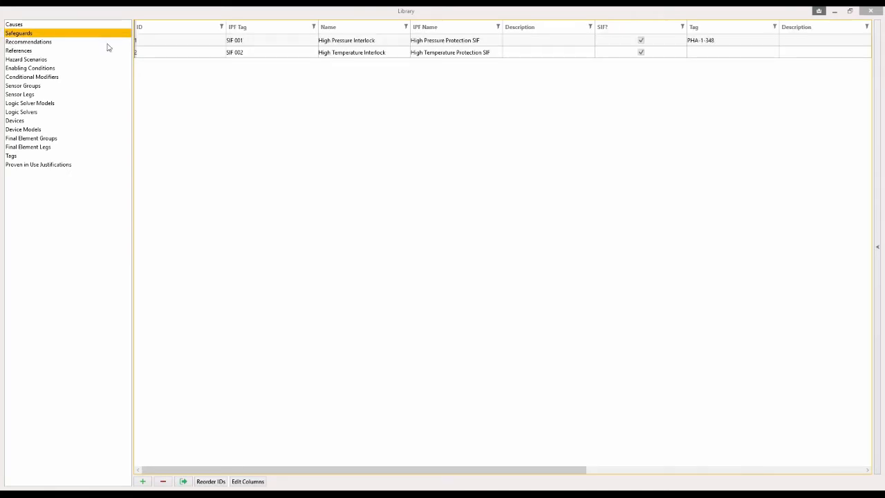
{"action": "right_click", "coordinate": [148, 45]}
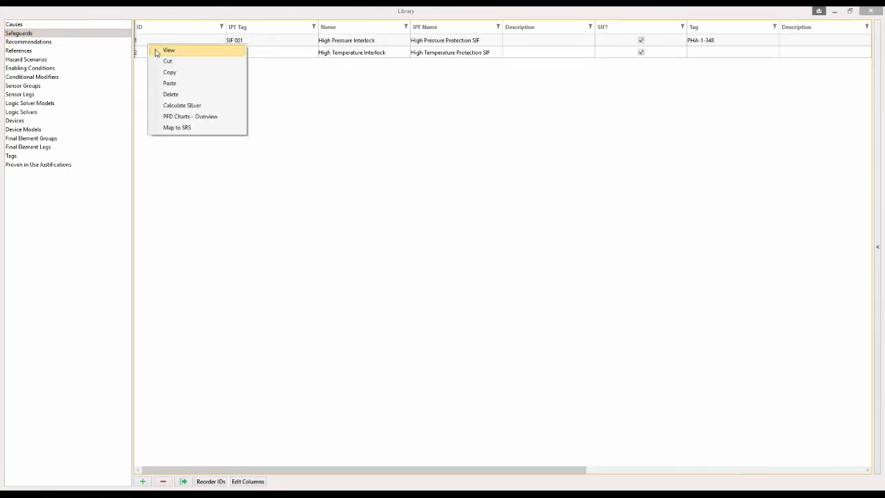
{"action": "left_click", "coordinate": [158, 51]}
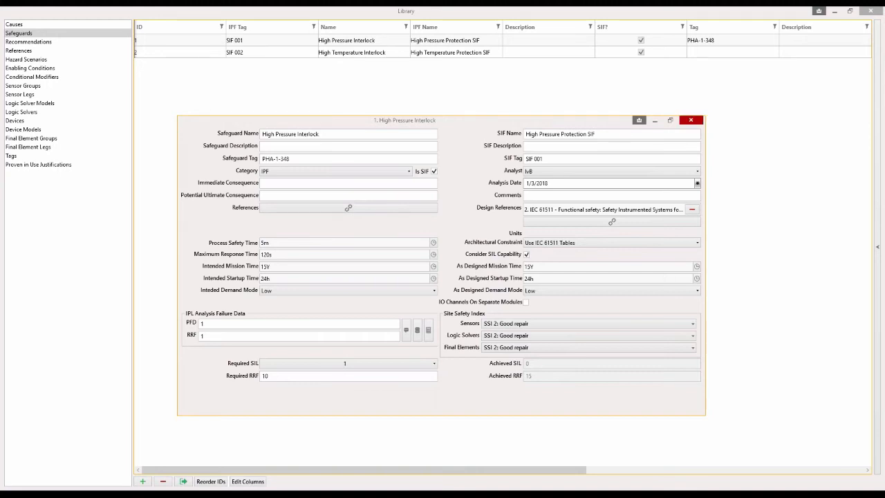
{"action": "left_click", "coordinate": [698, 123]}
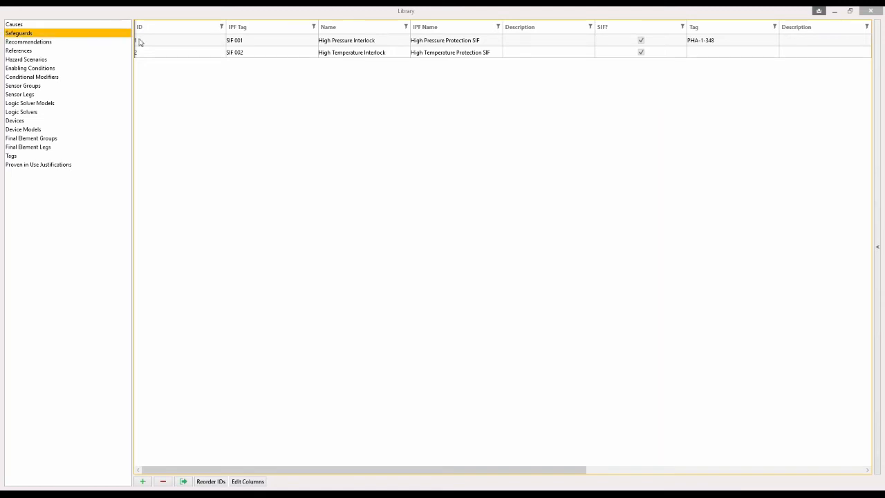
Check in the library's references where the ANSI/ISA 84.00.01 document is used.
{"action": "left_click", "coordinate": [108, 54]}
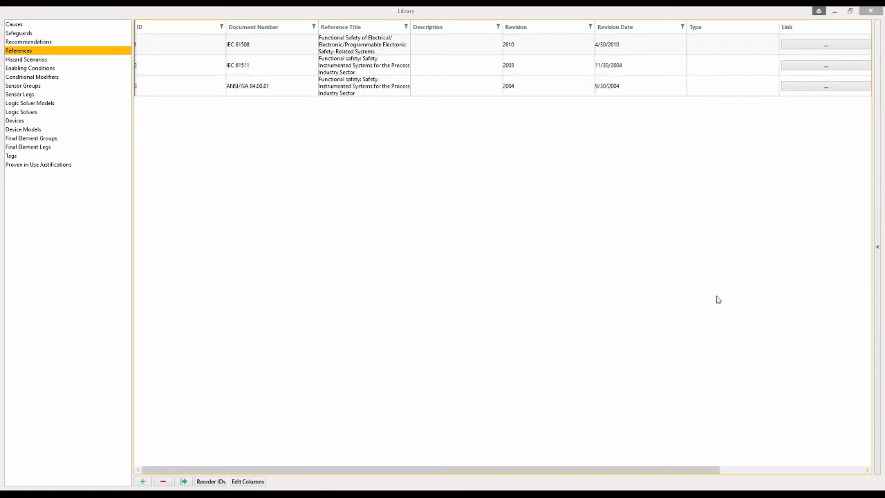
{"action": "left_click_drag", "start_coordinate": [639, 468], "coordinate": [774, 481]}
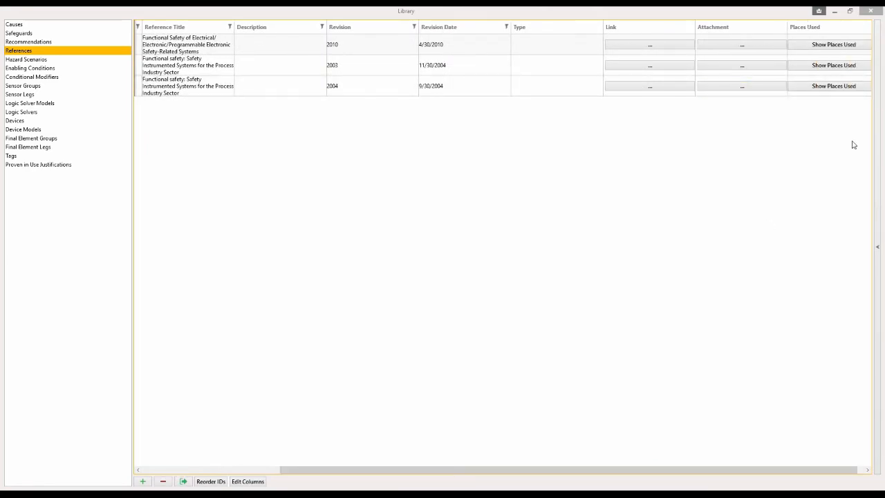
{"action": "right_click", "coordinate": [860, 91]}
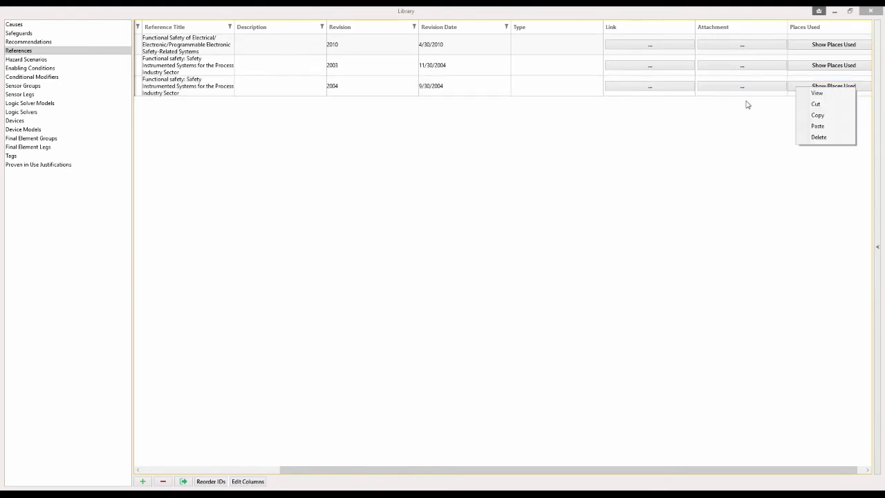
{"action": "key", "text": "Escape"}
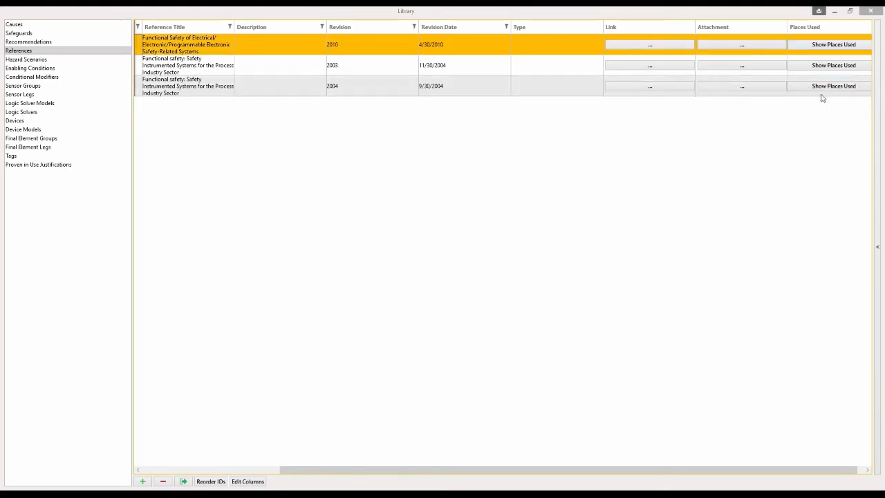
{"action": "left_click", "coordinate": [821, 88]}
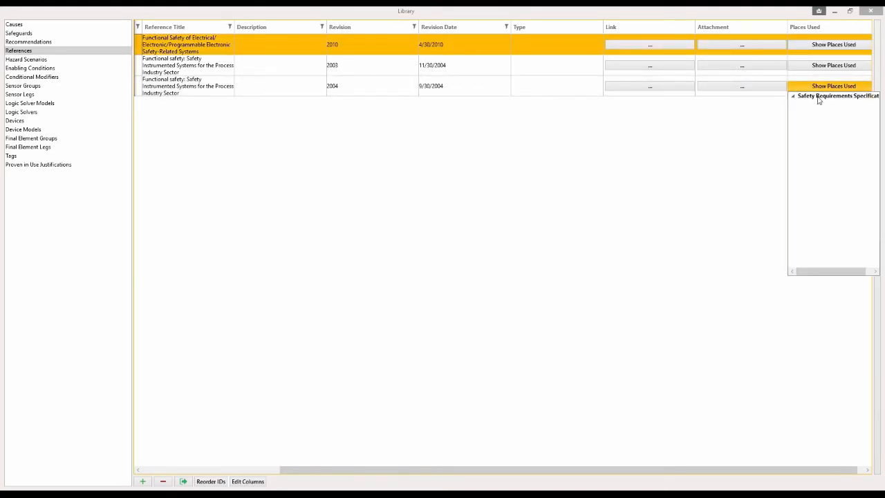
{"action": "left_click", "coordinate": [688, 160]}
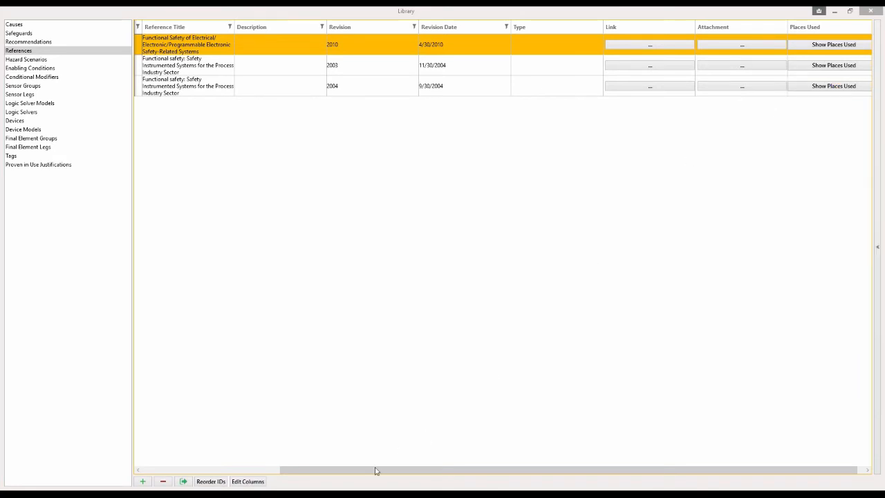
{"action": "left_click_drag", "start_coordinate": [374, 470], "coordinate": [213, 274]}
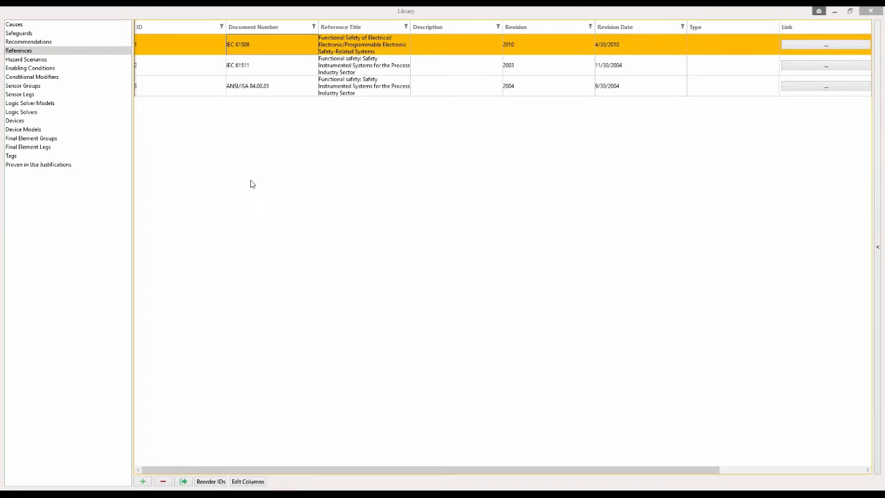
Review the library's sensor groups, sensor legs, logic solver models and logic solvers.
{"action": "left_click", "coordinate": [89, 92]}
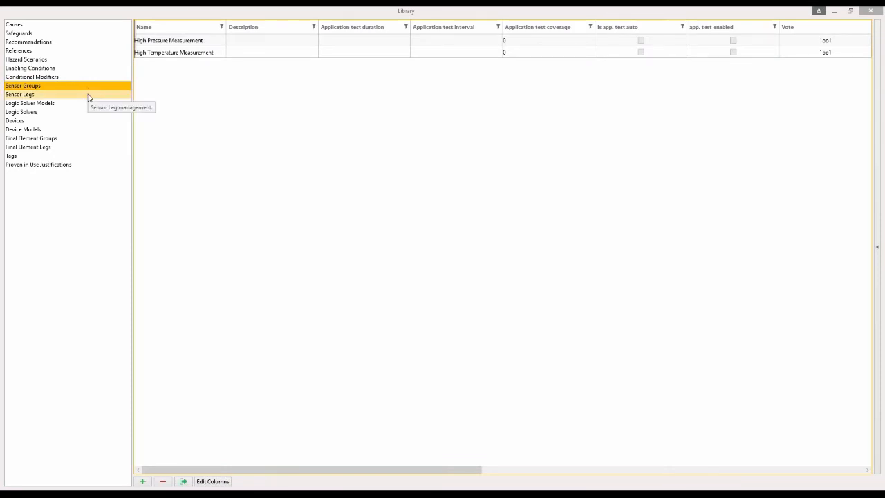
{"action": "left_click", "coordinate": [89, 95]}
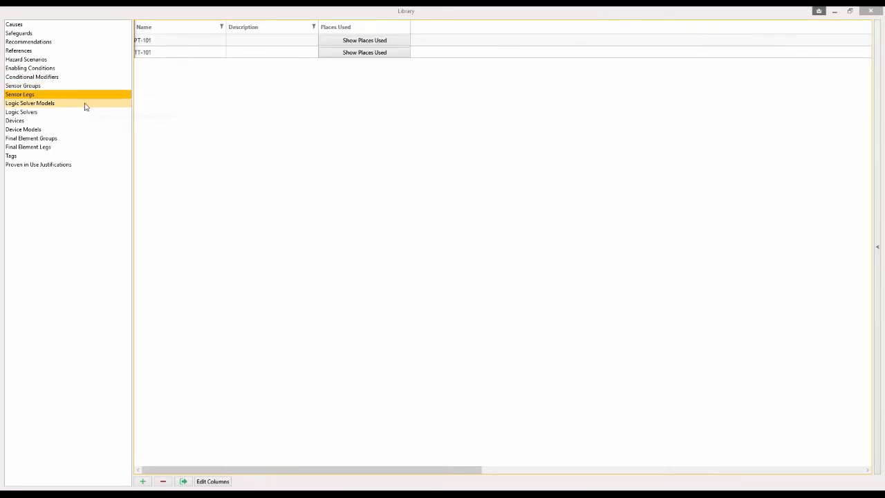
{"action": "left_click", "coordinate": [86, 105]}
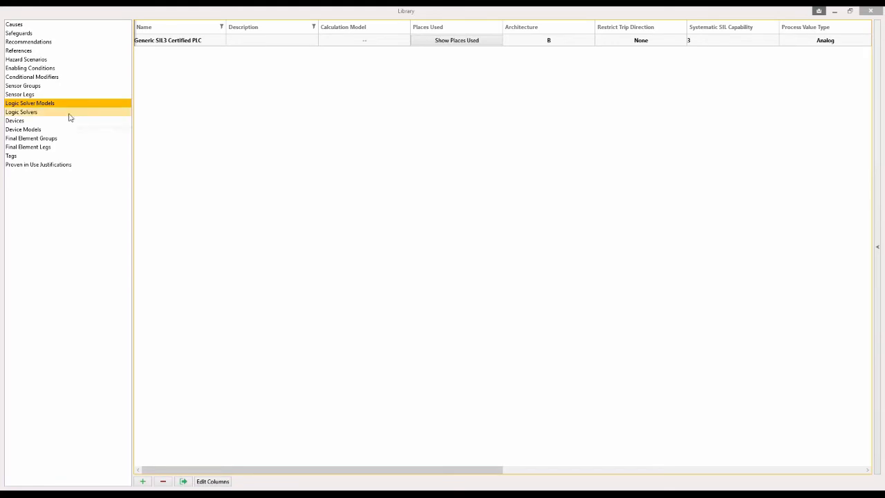
{"action": "left_click", "coordinate": [70, 116]}
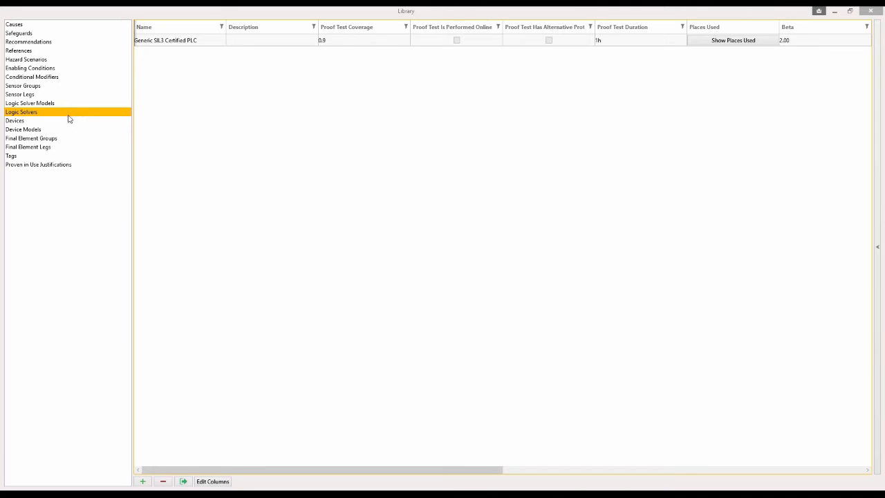
Review the library's device models, devices, final element groups, final element legs and tags.
{"action": "left_click", "coordinate": [67, 130]}
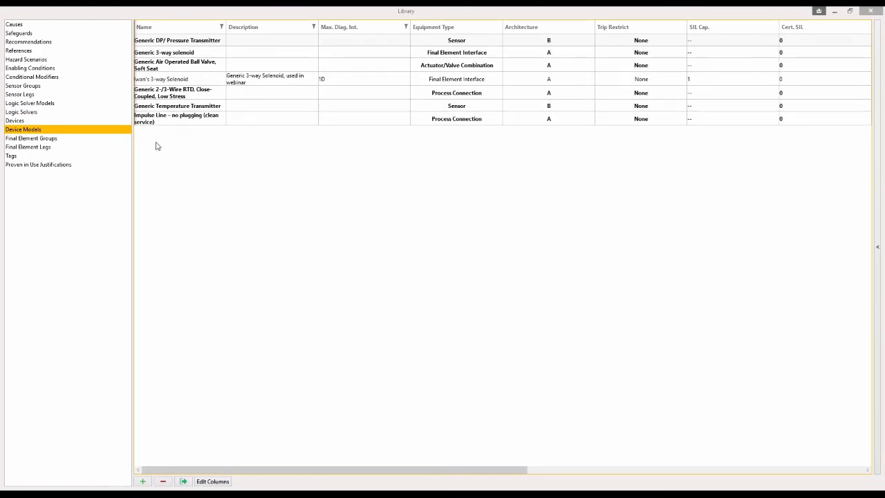
{"action": "left_click", "coordinate": [123, 121]}
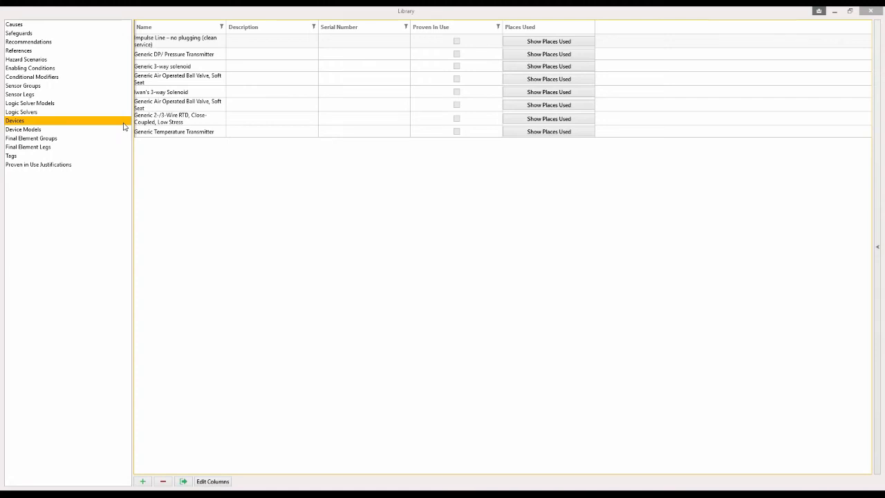
{"action": "left_click", "coordinate": [111, 139]}
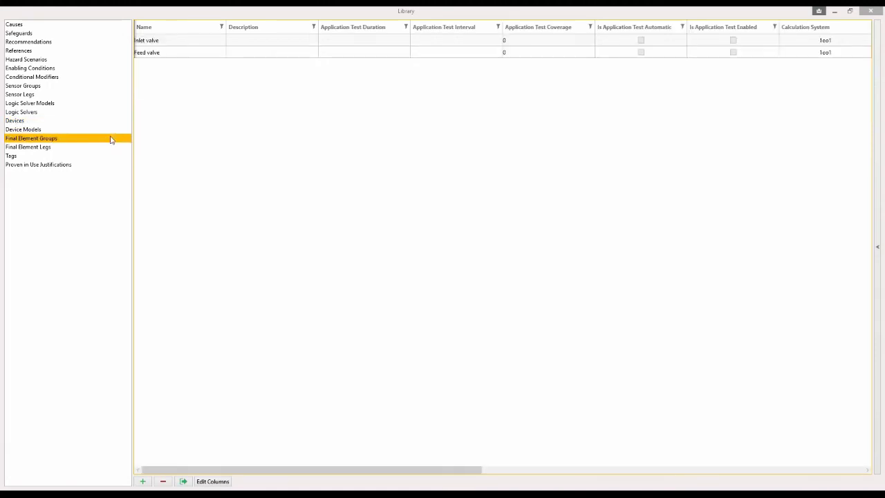
{"action": "left_click", "coordinate": [111, 147]}
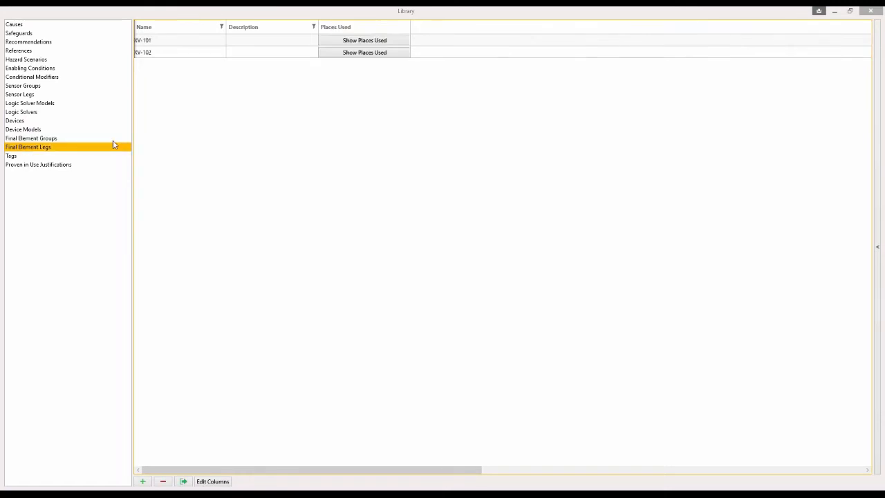
{"action": "left_click", "coordinate": [107, 157]}
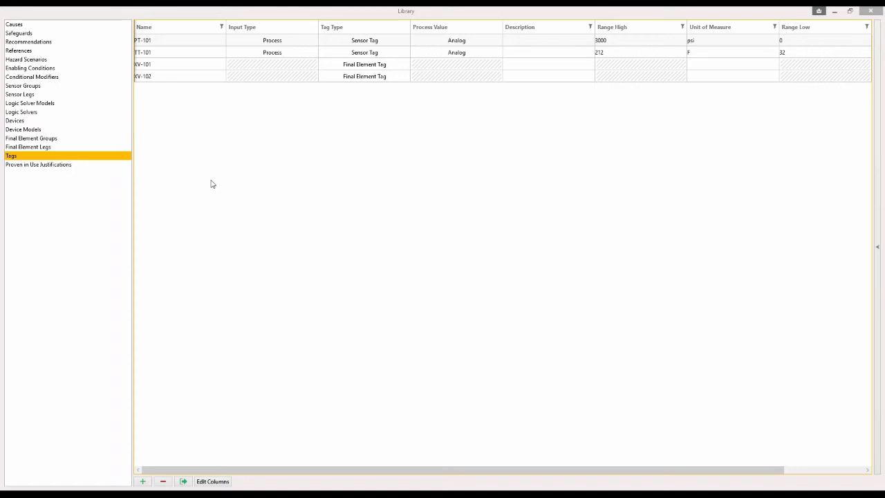
Close the Library window to return to the project dashboard.
{"action": "left_click", "coordinate": [852, 14]}
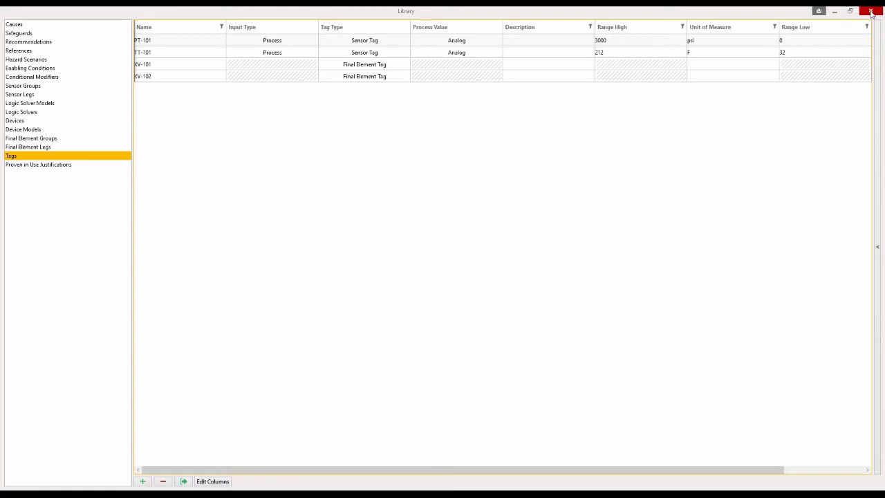
{"action": "left_click", "coordinate": [836, 12]}
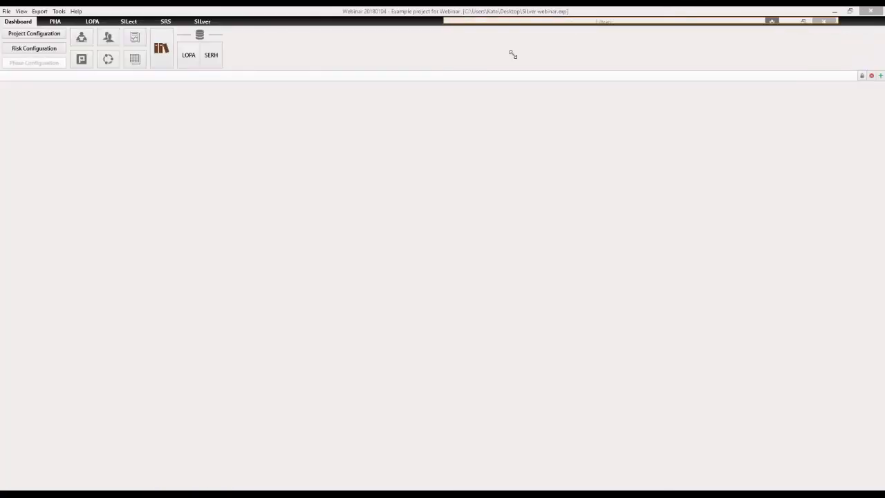
{"action": "left_click_drag", "start_coordinate": [765, 38], "coordinate": [735, 69]}
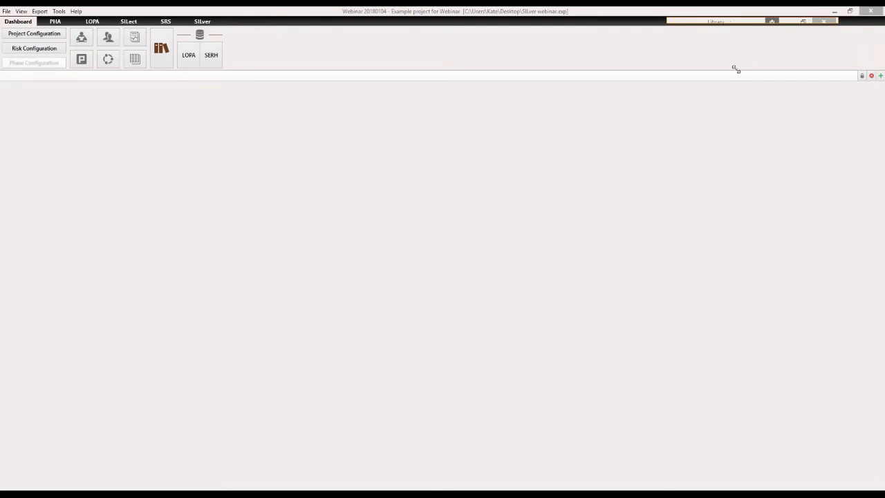
{"action": "left_click", "coordinate": [826, 22]}
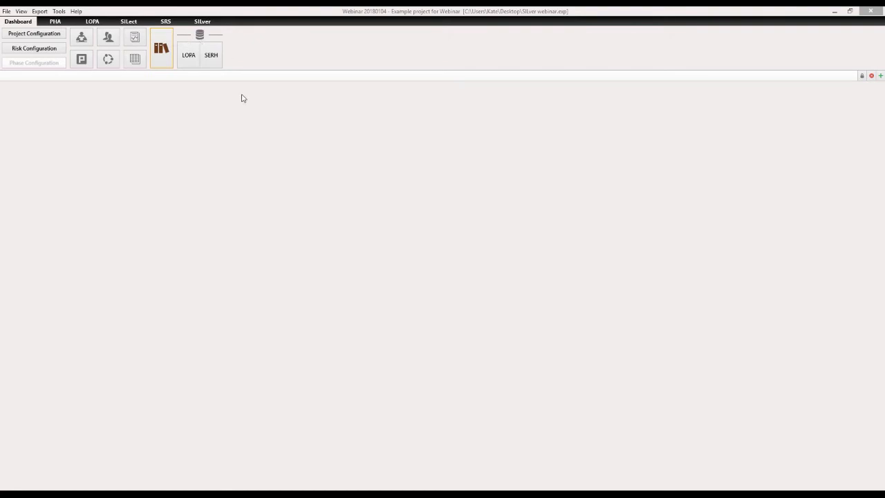
Open the SERH equipment database and display the data sheet of the ABB 2600T, 261 - p-Cap at full window size.
{"action": "left_click", "coordinate": [220, 61]}
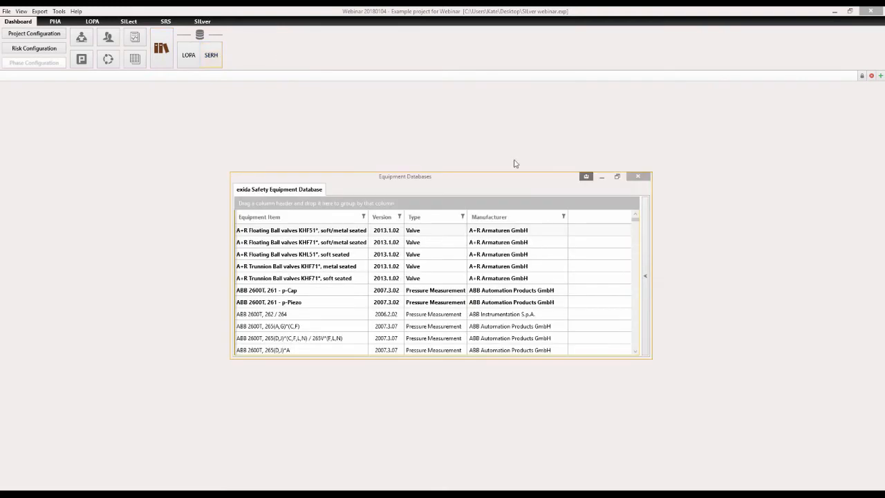
{"action": "left_click", "coordinate": [617, 177]}
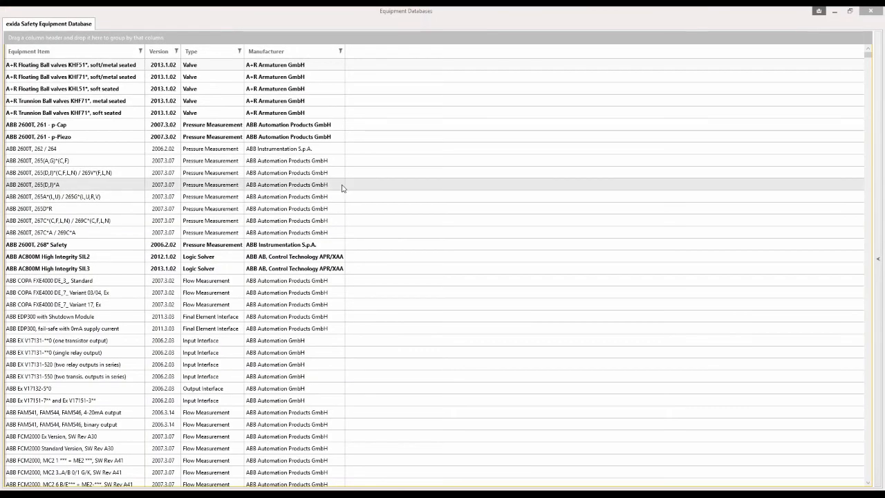
{"action": "left_click", "coordinate": [128, 127]}
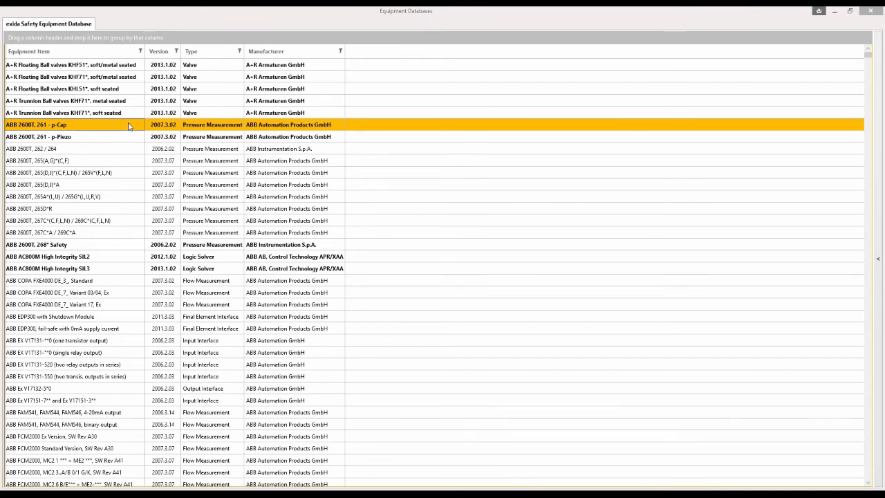
{"action": "left_click", "coordinate": [879, 273]}
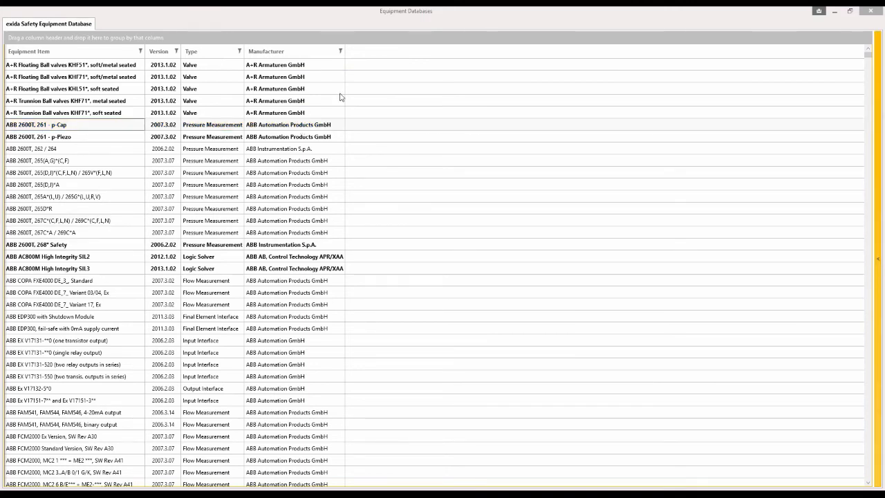
{"action": "left_click", "coordinate": [849, 12]}
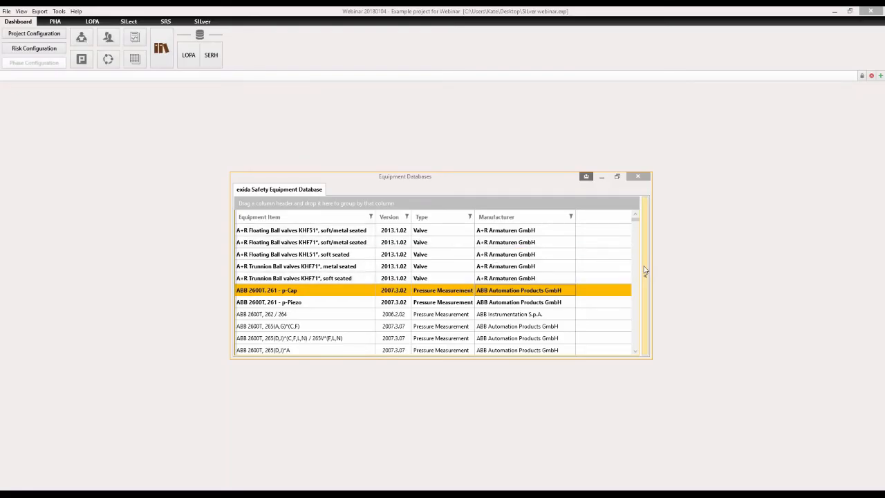
{"action": "left_click", "coordinate": [645, 270]}
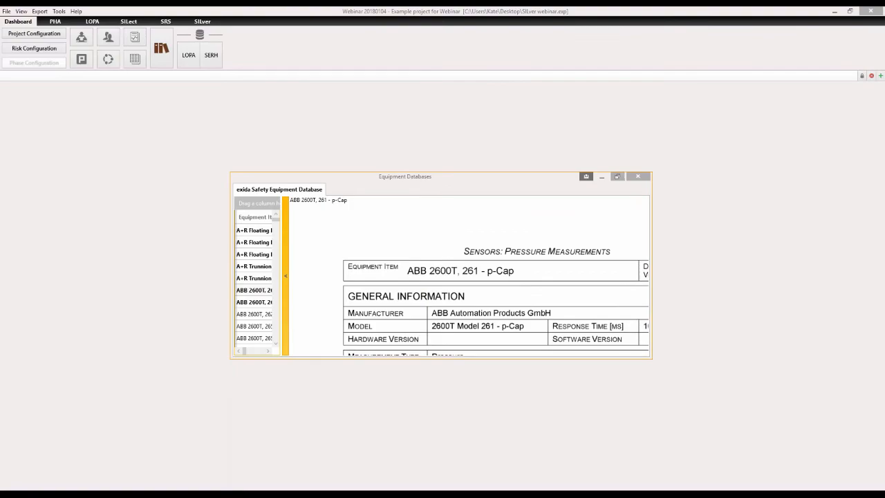
{"action": "left_click", "coordinate": [618, 176]}
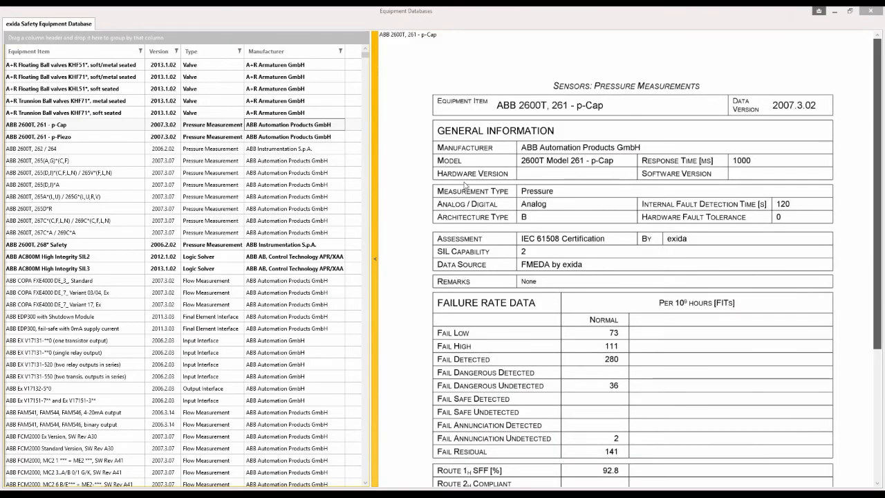
Examine the data sheet's failure rate data, and close the equipment database.
{"action": "scroll", "coordinate": [466, 185], "scroll_direction": "down", "scroll_amount": 5}
{"action": "scroll", "coordinate": [465, 185], "scroll_direction": "up", "scroll_amount": 2}
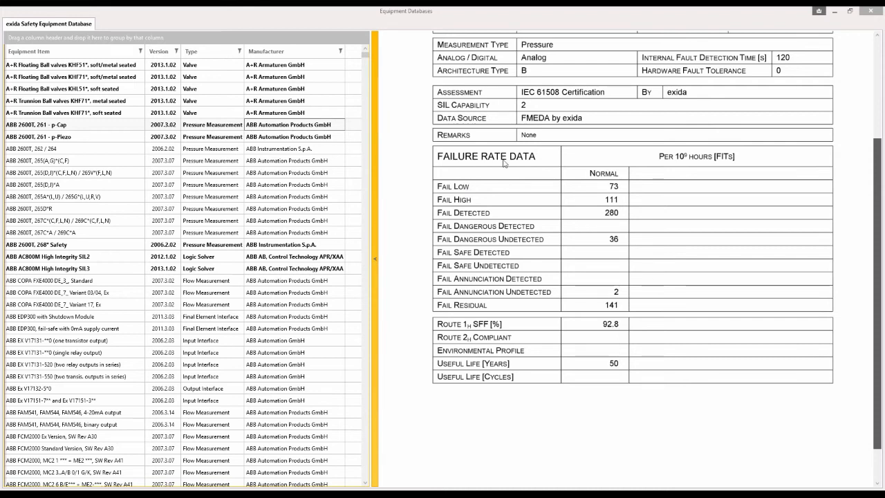
{"action": "left_click", "coordinate": [870, 11]}
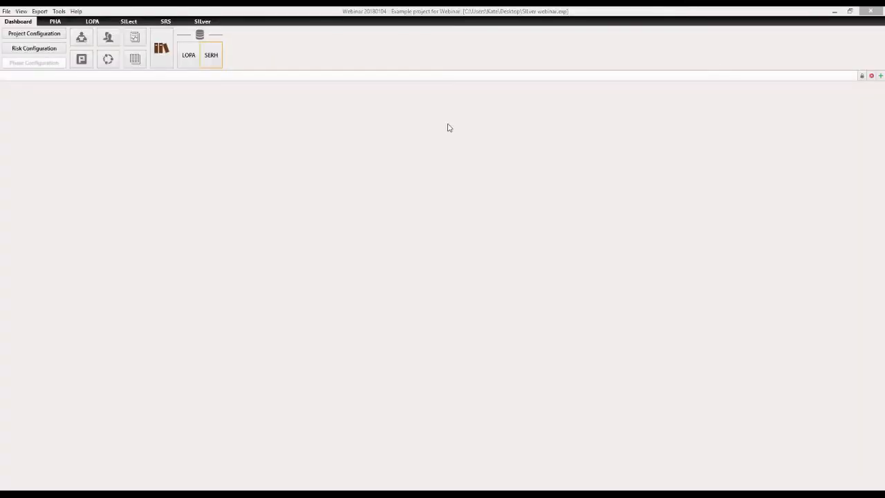
Open the project configuration and maximize its window.
{"action": "left_click", "coordinate": [38, 36]}
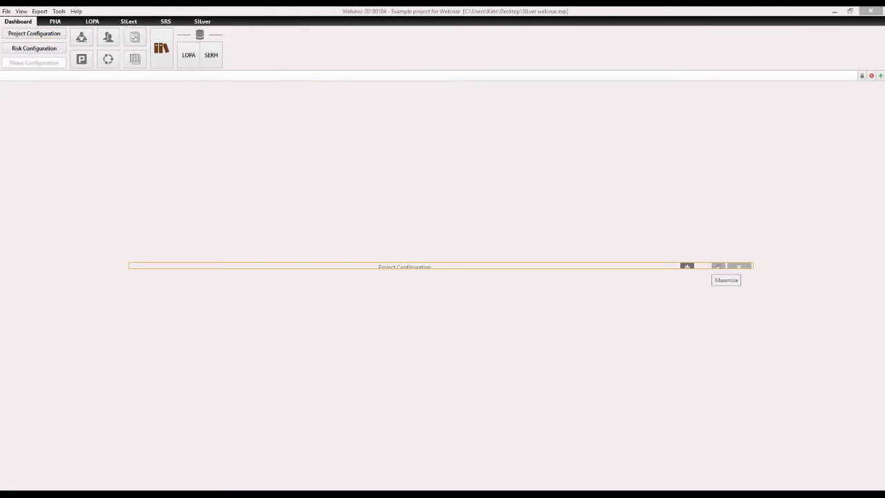
{"action": "left_click", "coordinate": [718, 267]}
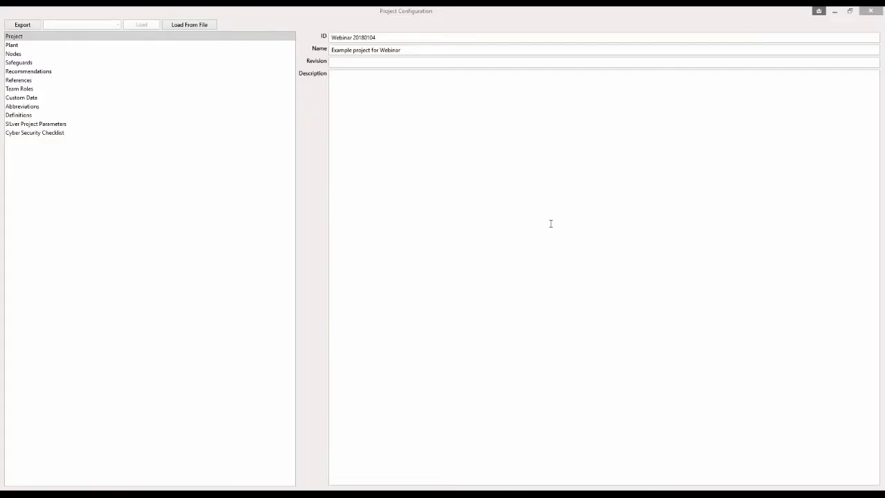
Examine the SILver project parameters and the available architectural constraint options, and close the project configuration.
{"action": "left_click", "coordinate": [124, 127]}
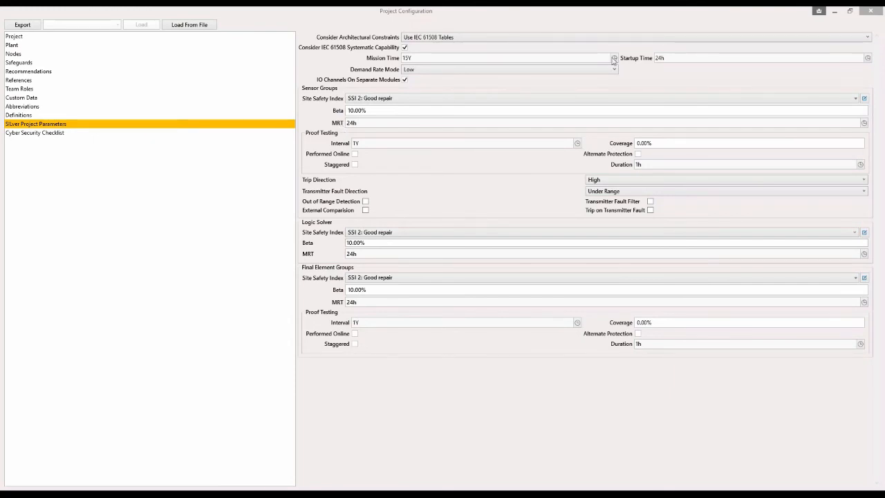
{"action": "left_click", "coordinate": [540, 38]}
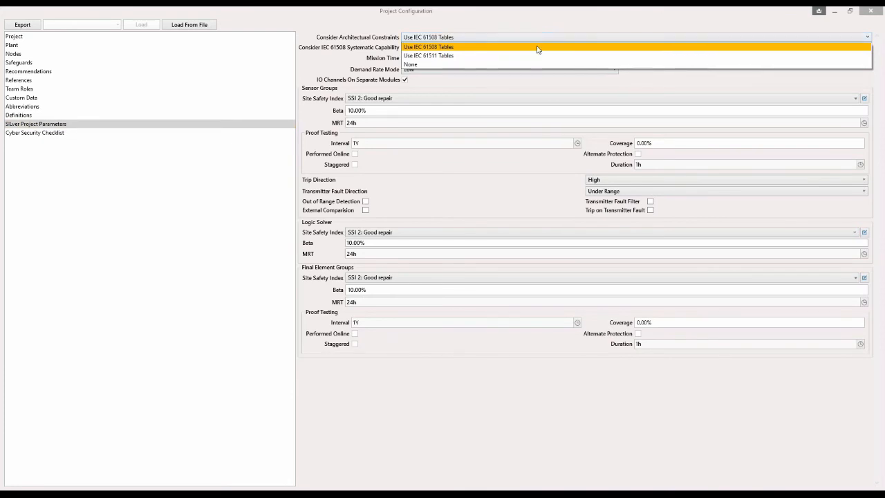
{"action": "left_click", "coordinate": [538, 47]}
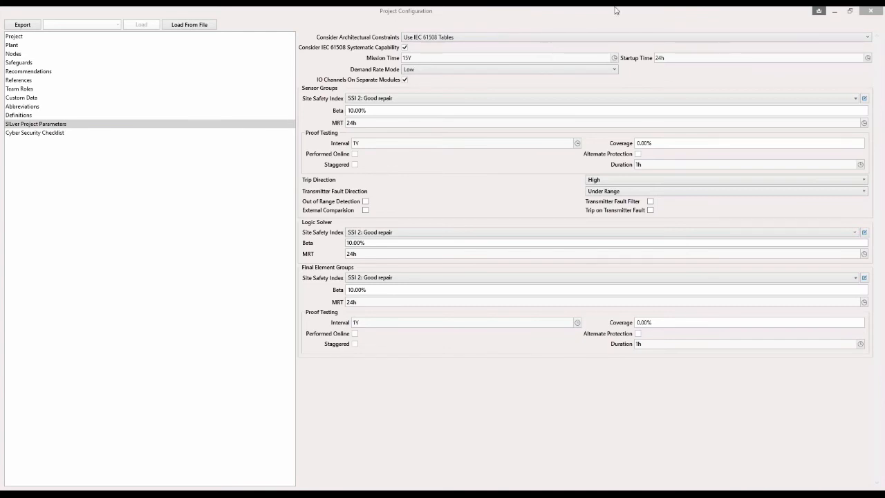
{"action": "left_click", "coordinate": [851, 11]}
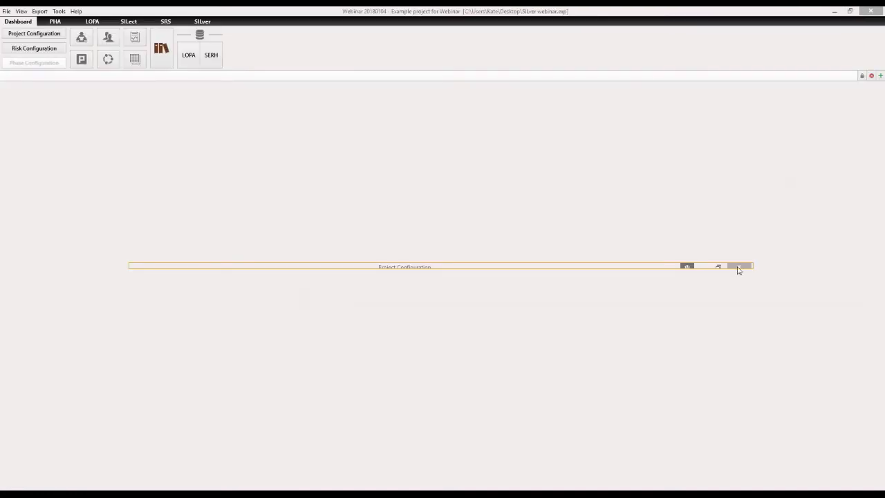
{"action": "left_click", "coordinate": [739, 267]}
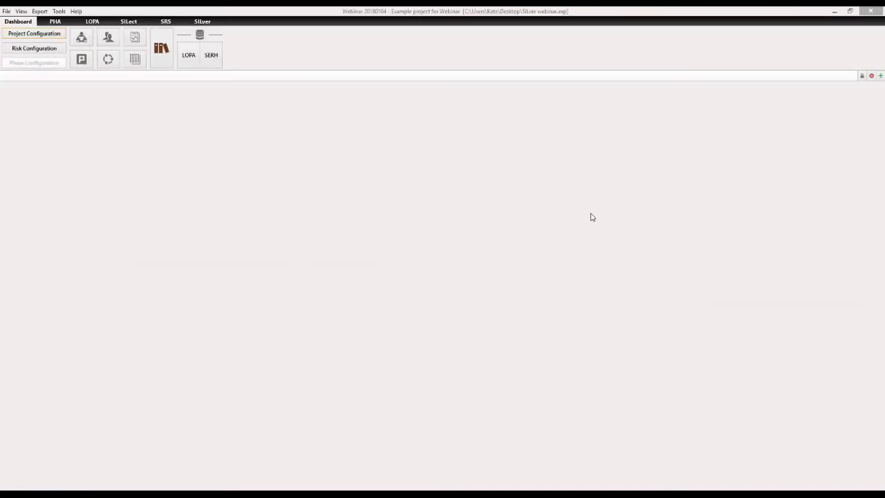
Examine the structure and sensor part of SIF 001 - High Pressure Protection SIF in the SILver module, and collapse it.
{"action": "left_click", "coordinate": [207, 26]}
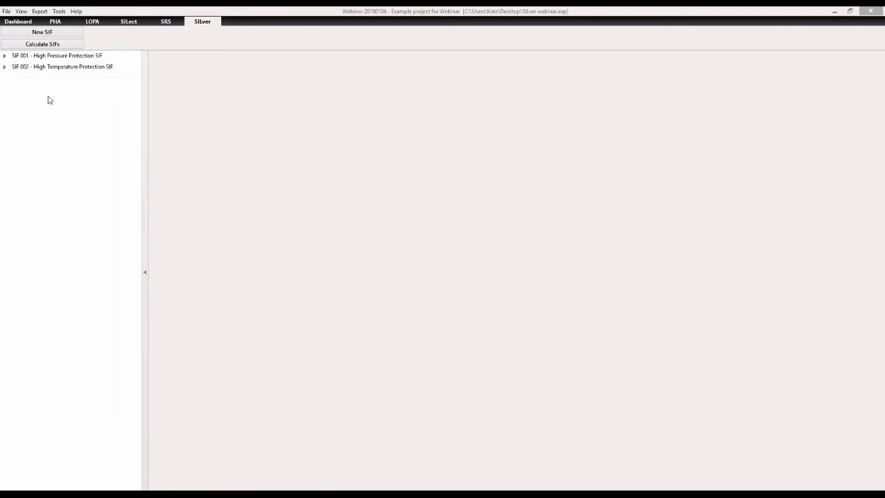
{"action": "left_click", "coordinate": [22, 57]}
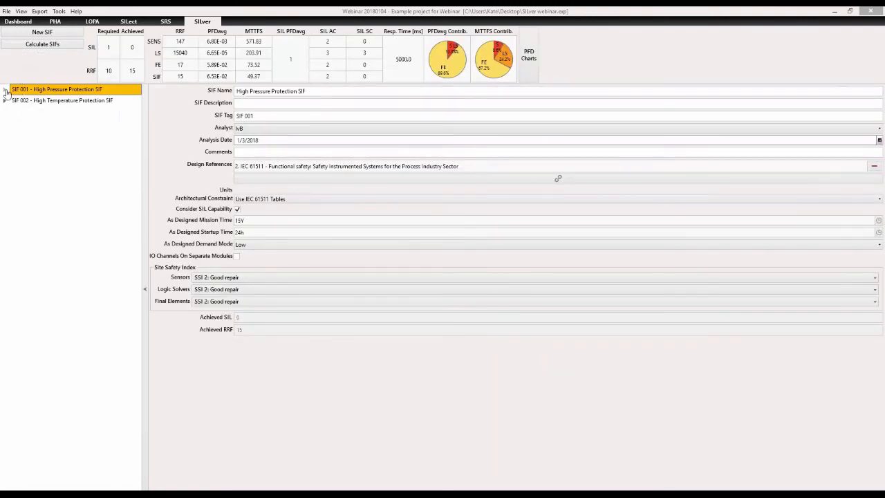
{"action": "left_click", "coordinate": [6, 90]}
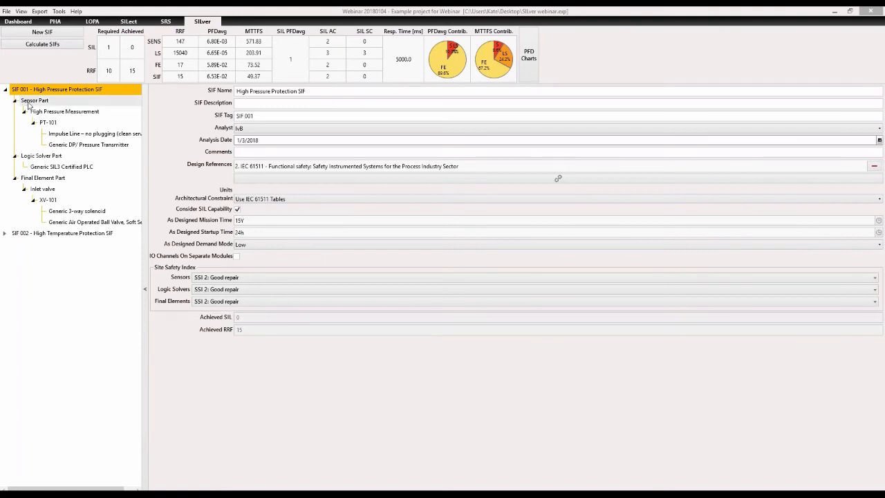
{"action": "left_click", "coordinate": [30, 103]}
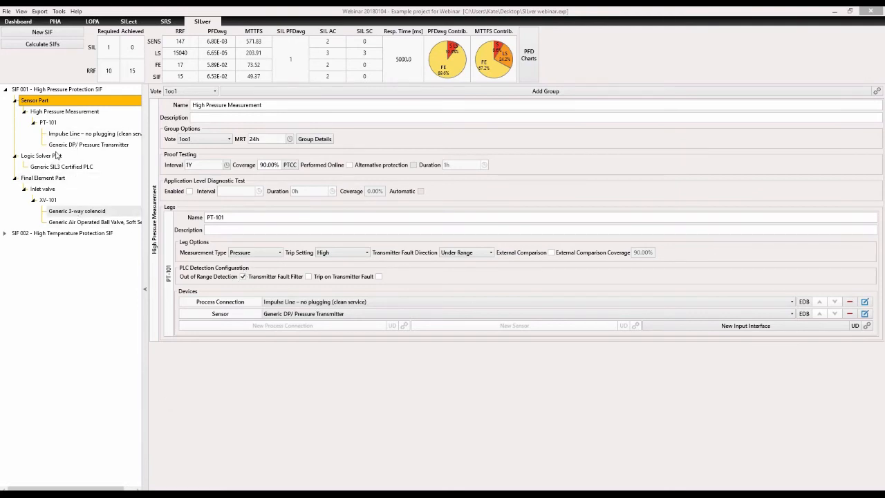
{"action": "left_click", "coordinate": [7, 92]}
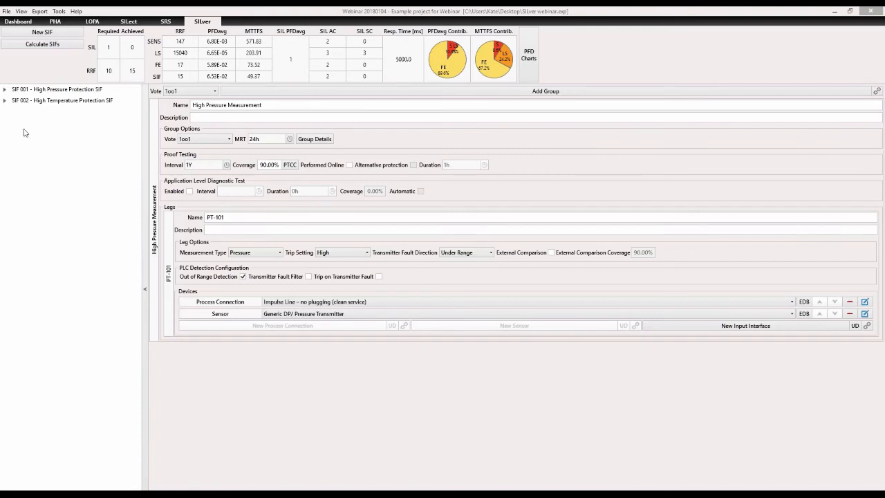
Create a new SIF with the name High Pressure SIF and the tag SIF 003.
{"action": "left_click", "coordinate": [56, 35]}
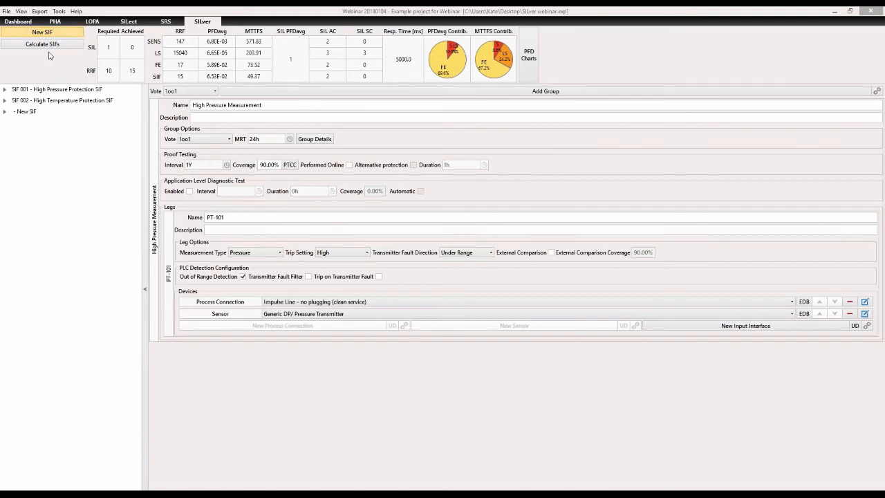
{"action": "left_click", "coordinate": [6, 112]}
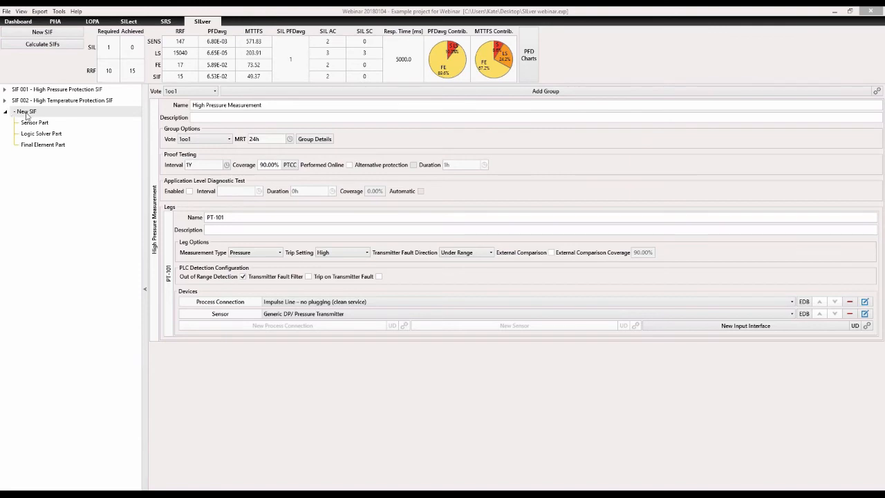
{"action": "left_click", "coordinate": [27, 112]}
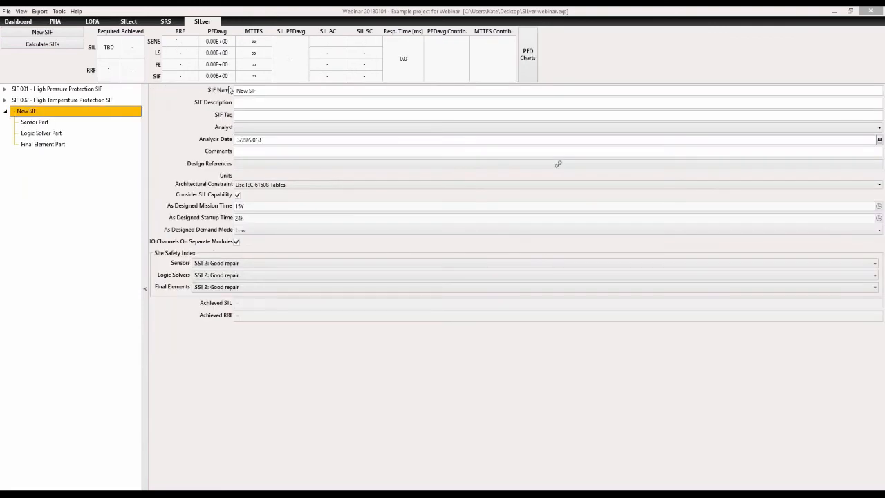
{"action": "left_click", "coordinate": [257, 91]}
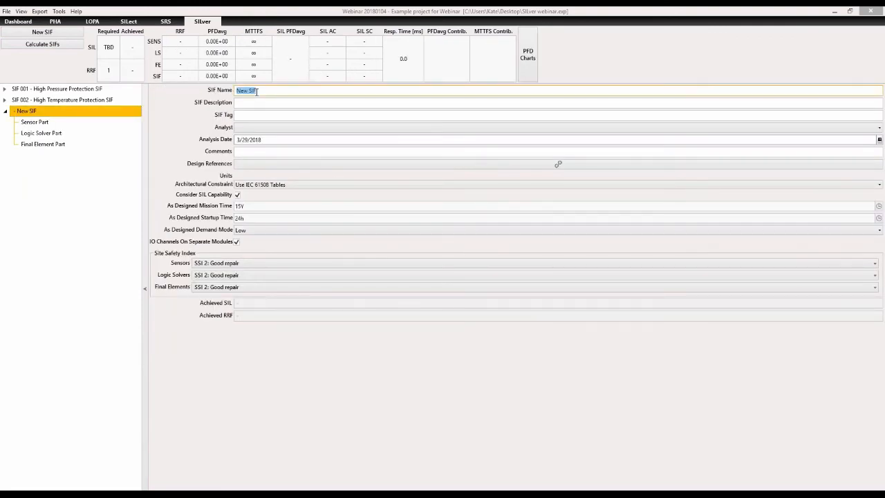
{"action": "type", "text": "High Pressure SI"}
{"action": "left_click", "coordinate": [258, 115]}
{"action": "type", "text": "SIF"}
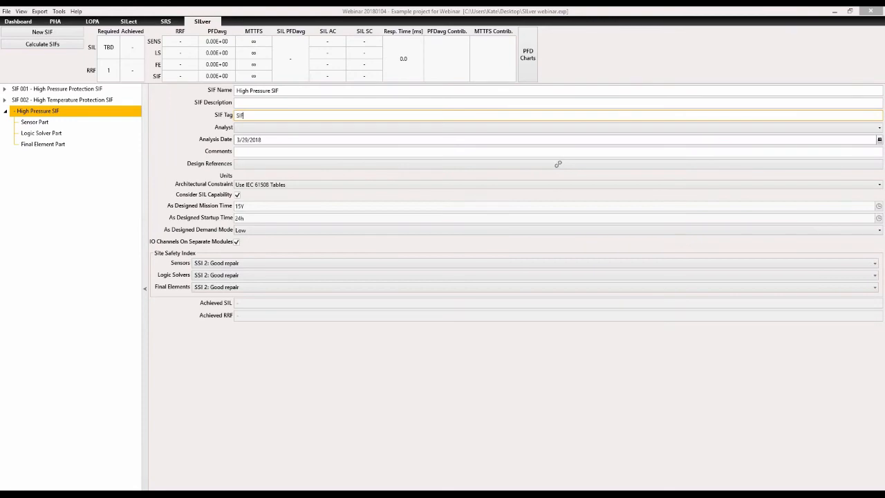
{"action": "type", "text": " 003"}
Assign the listed team leader as analyst of SIF 003 and add IEC 61508 as its design reference.
{"action": "left_click", "coordinate": [267, 129]}
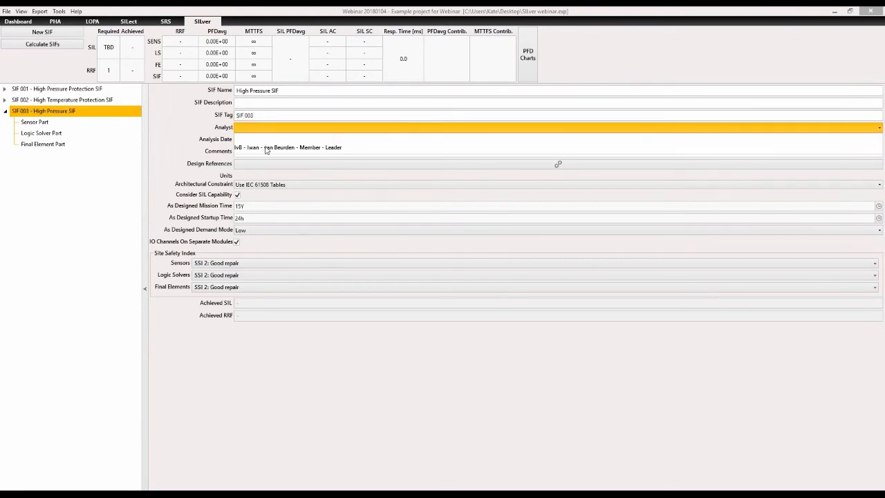
{"action": "left_click", "coordinate": [266, 148]}
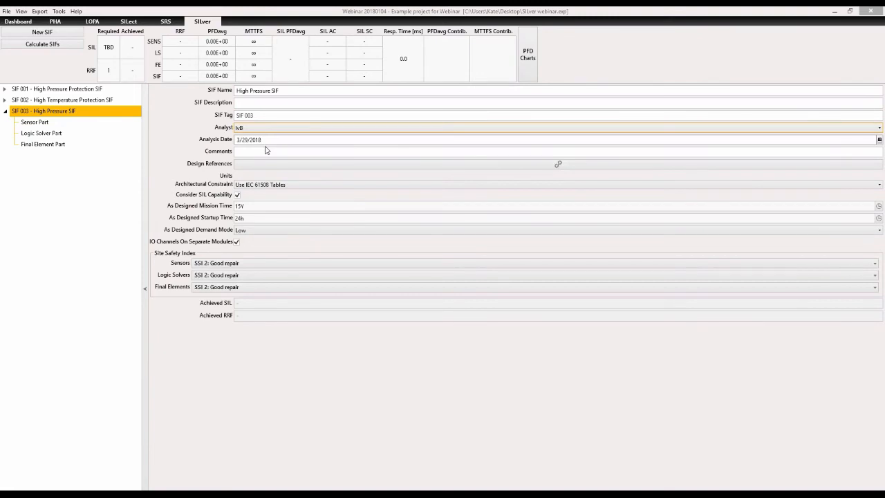
{"action": "left_click", "coordinate": [261, 151]}
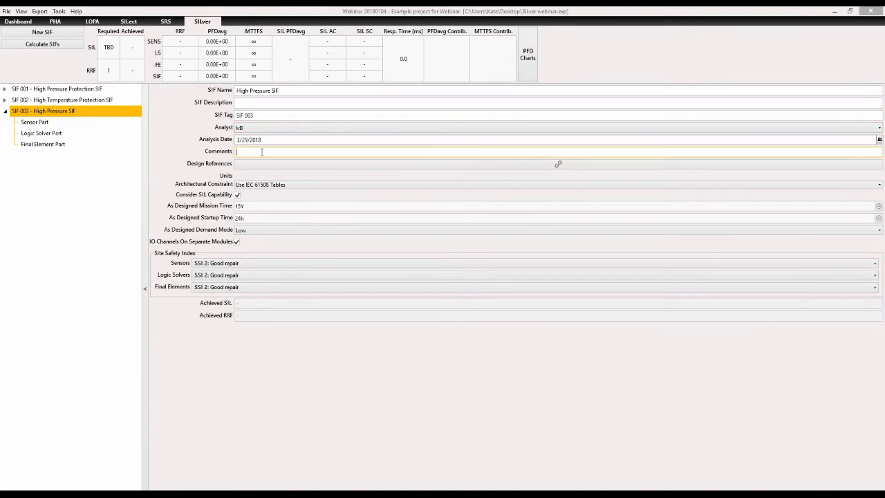
{"action": "left_click", "coordinate": [259, 167]}
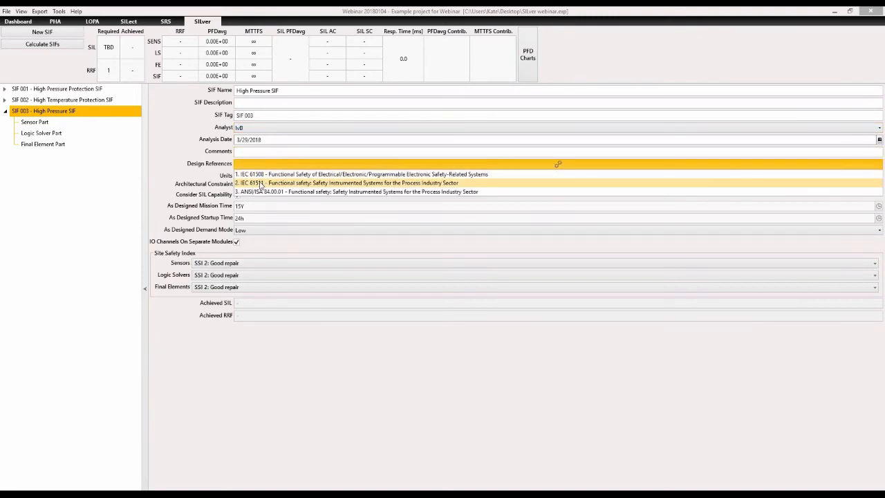
{"action": "left_click", "coordinate": [259, 176]}
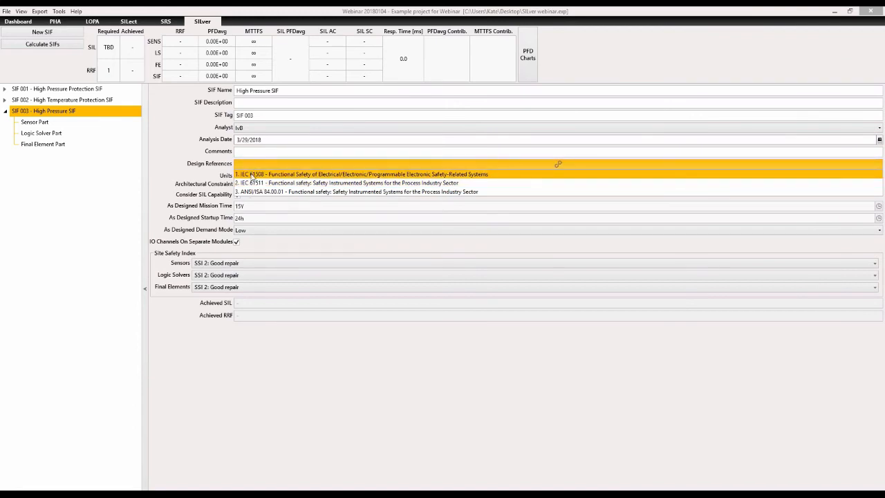
{"action": "left_click", "coordinate": [243, 176]}
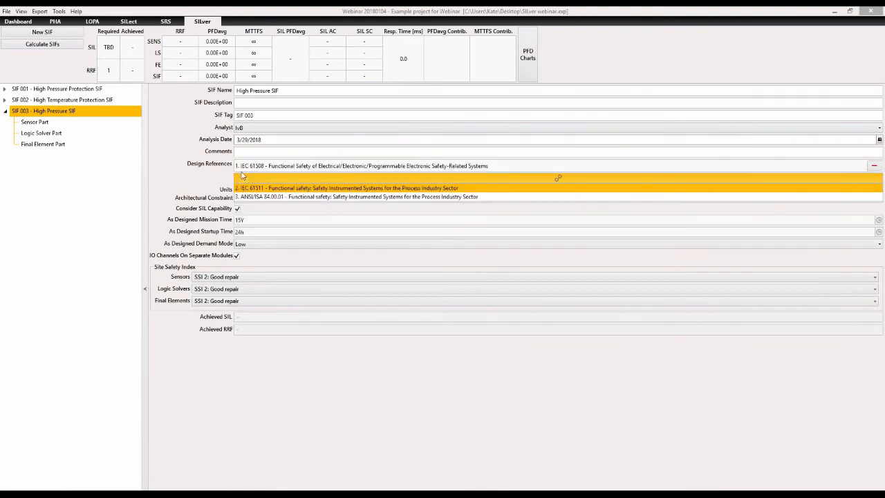
{"action": "left_click", "coordinate": [201, 181]}
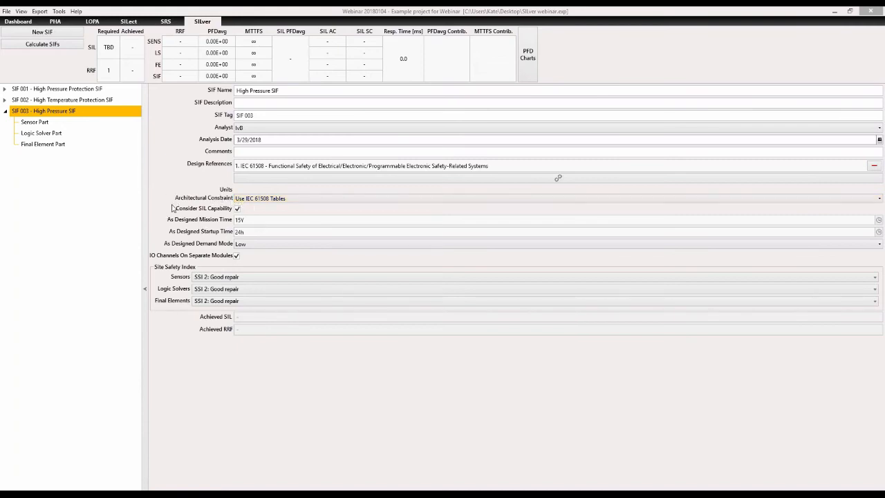
Examine the SIL capability setting and the demand mode options of SIF 003.
{"action": "left_click", "coordinate": [238, 209]}
{"action": "left_click", "coordinate": [238, 209]}
{"action": "left_click", "coordinate": [237, 209]}
{"action": "left_click", "coordinate": [241, 245]}
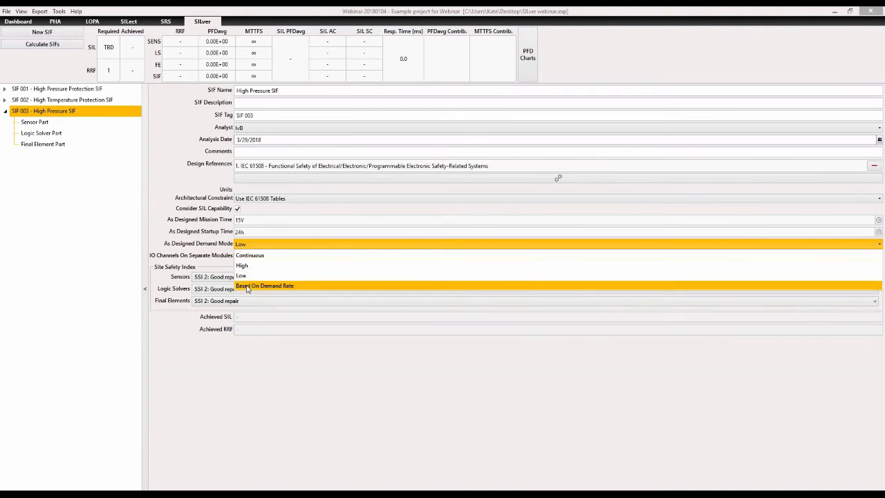
{"action": "left_click", "coordinate": [251, 246]}
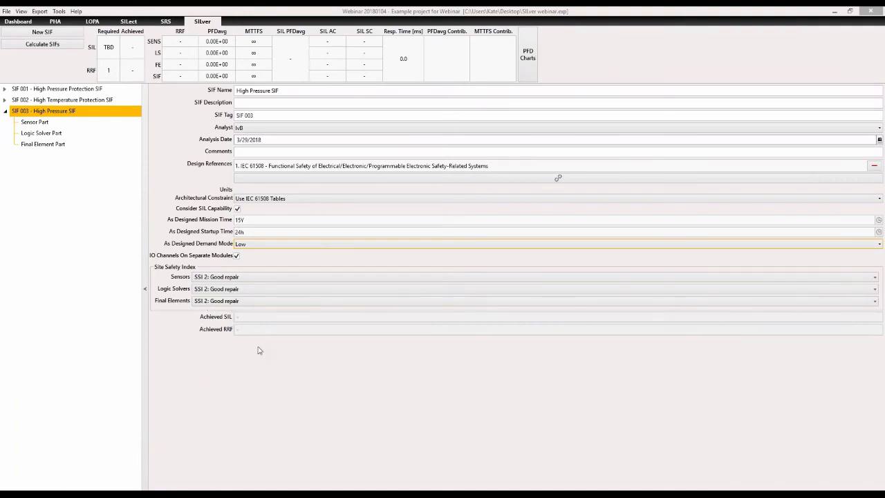
Add a sensor group to the sensor part of SIF 003 and correct its leg configuration to match the 1oo1 vote.
{"action": "right_click", "coordinate": [71, 125]}
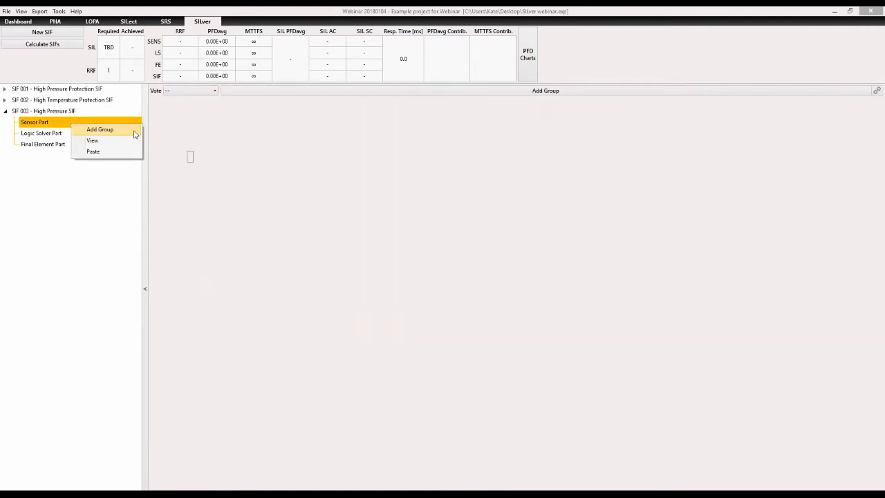
{"action": "left_click", "coordinate": [25, 159]}
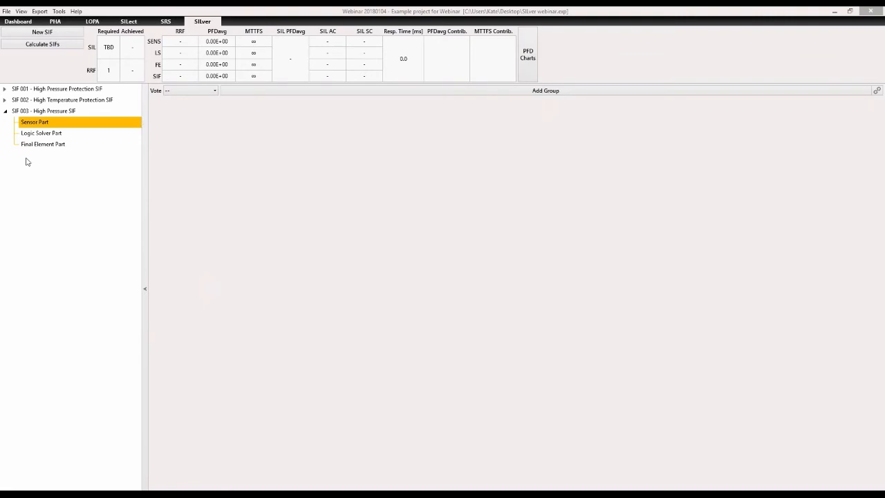
{"action": "left_click", "coordinate": [231, 90]}
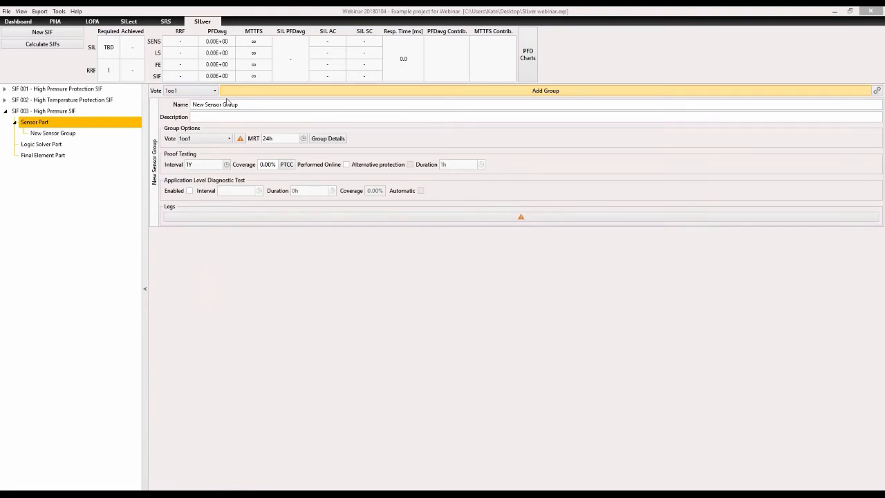
{"action": "left_click", "coordinate": [188, 142]}
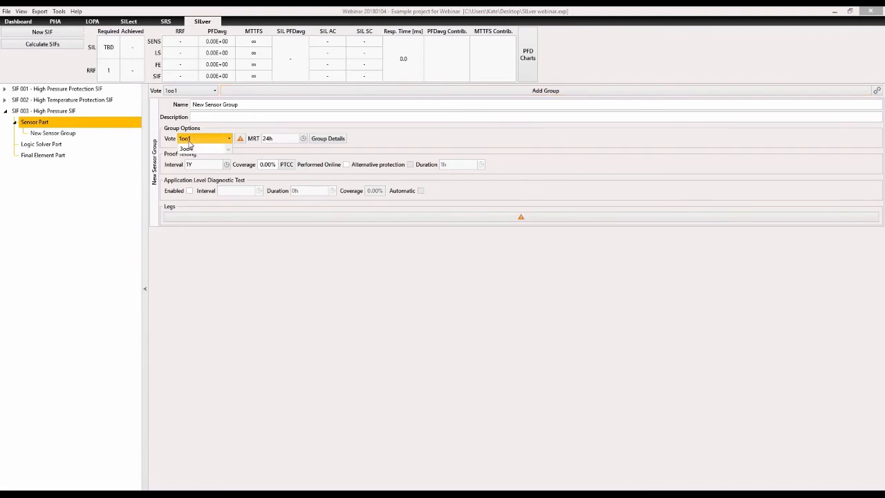
{"action": "left_click", "coordinate": [189, 143]}
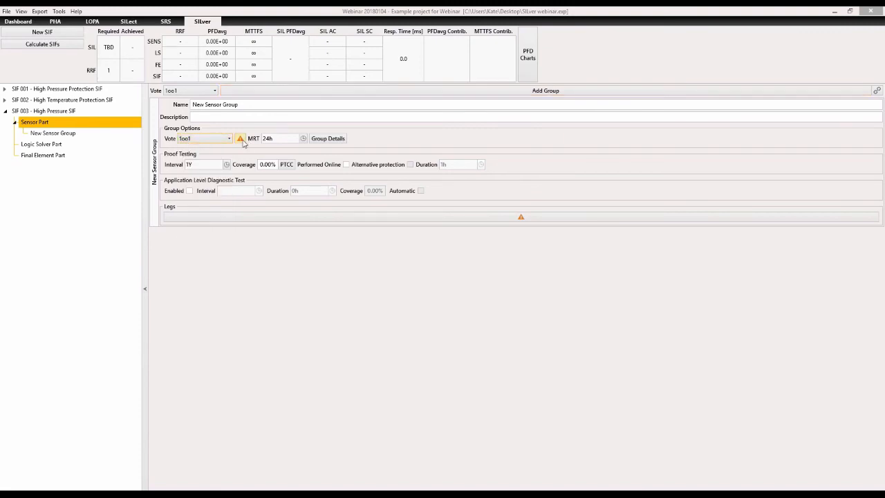
{"action": "mouse_move", "coordinate": [241, 140]}
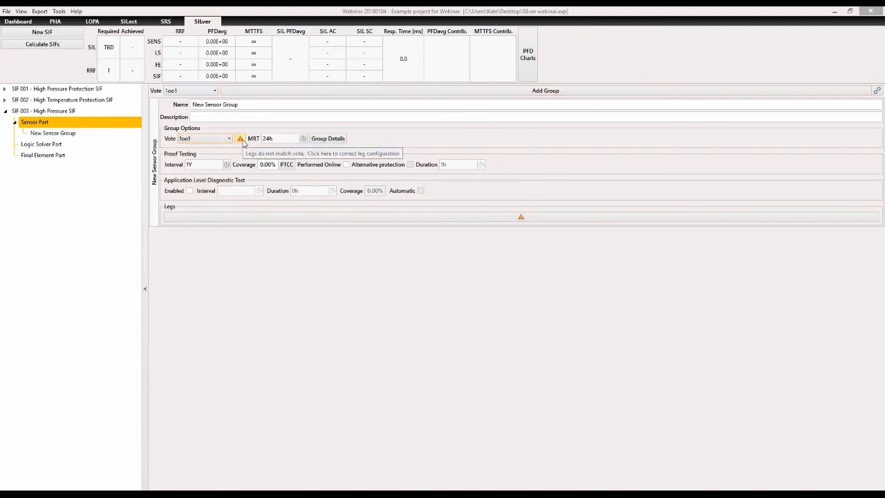
{"action": "left_click", "coordinate": [233, 218]}
{"action": "left_click", "coordinate": [233, 218]}
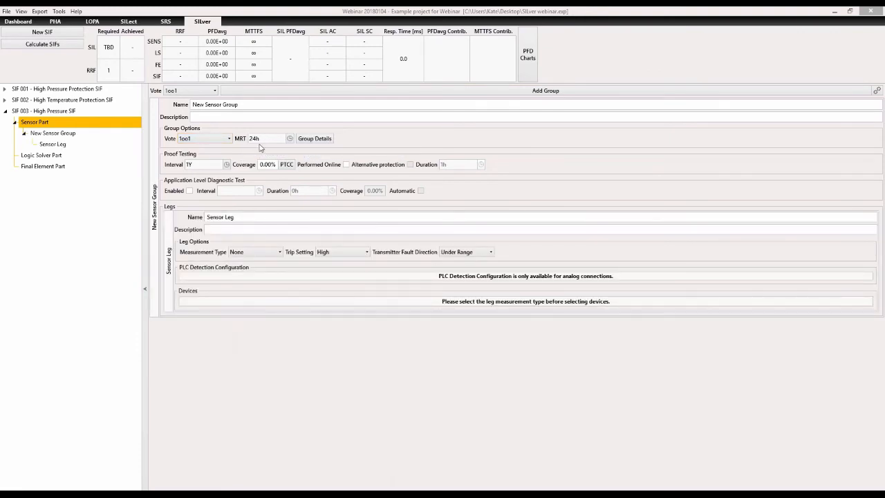
Set the new sensor group's vote to 1oo2 with automatically adjusted legs, and mark the group as diverse.
{"action": "left_click", "coordinate": [229, 141]}
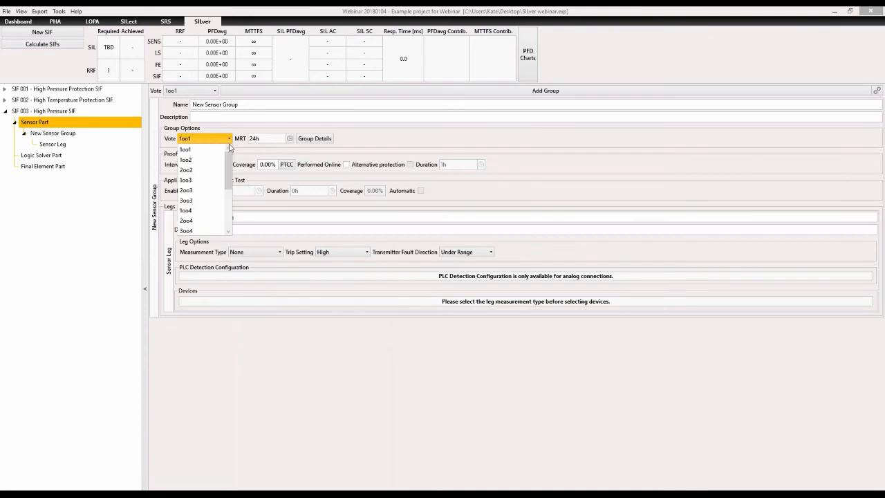
{"action": "left_click", "coordinate": [216, 162]}
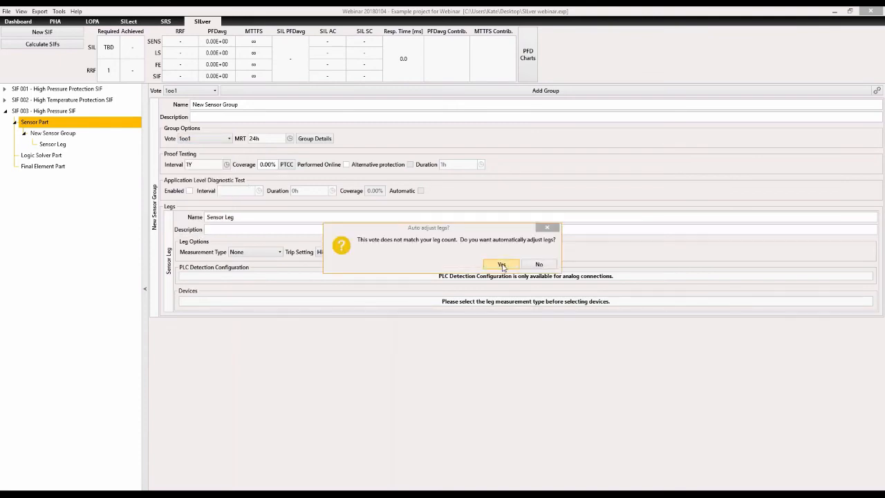
{"action": "left_click", "coordinate": [501, 265]}
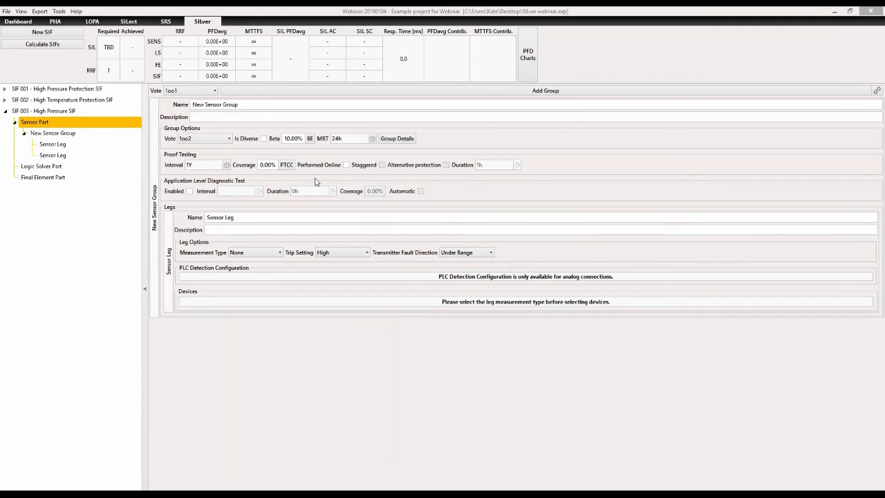
{"action": "left_click", "coordinate": [264, 139]}
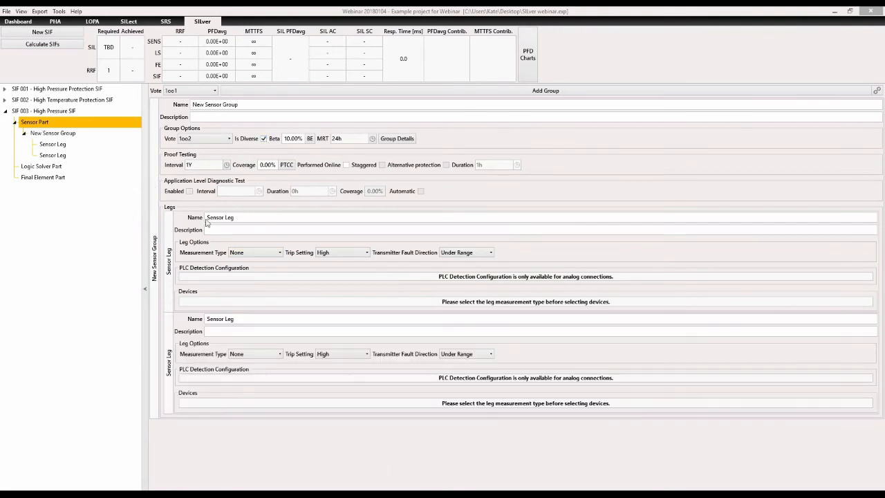
Remove the sensor group's diverse setting and name its leg PT-202 with the description "PRessure Transmitter on inlet to reactor".
{"action": "left_click", "coordinate": [264, 139]}
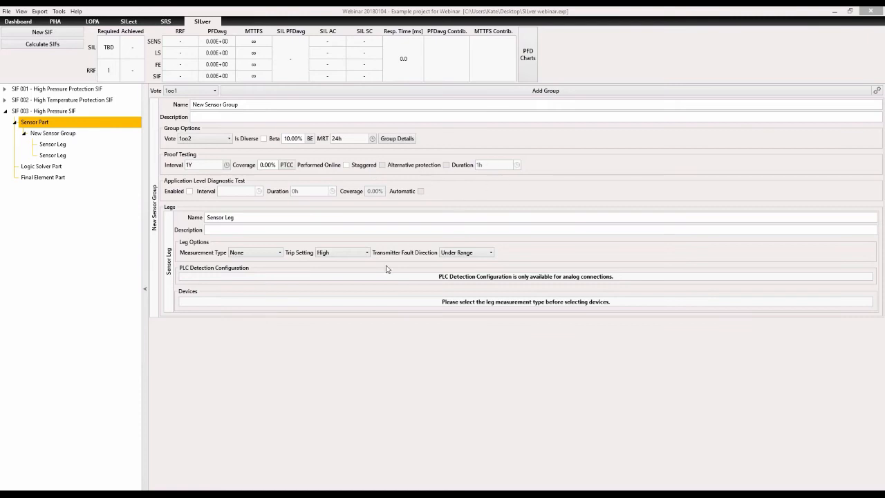
{"action": "left_click", "coordinate": [269, 217]}
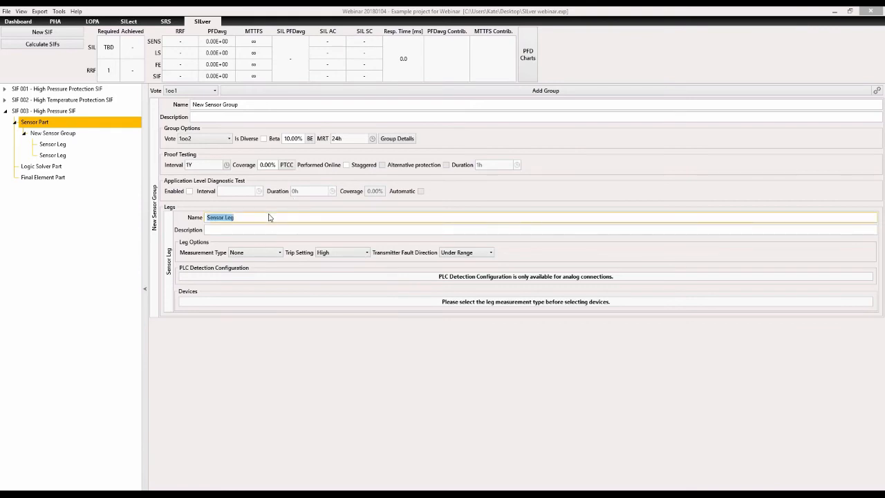
{"action": "type", "text": "PT-1"}
{"action": "key", "text": "BackSpace"}
{"action": "type", "text": "202"}
{"action": "left_click", "coordinate": [259, 229]}
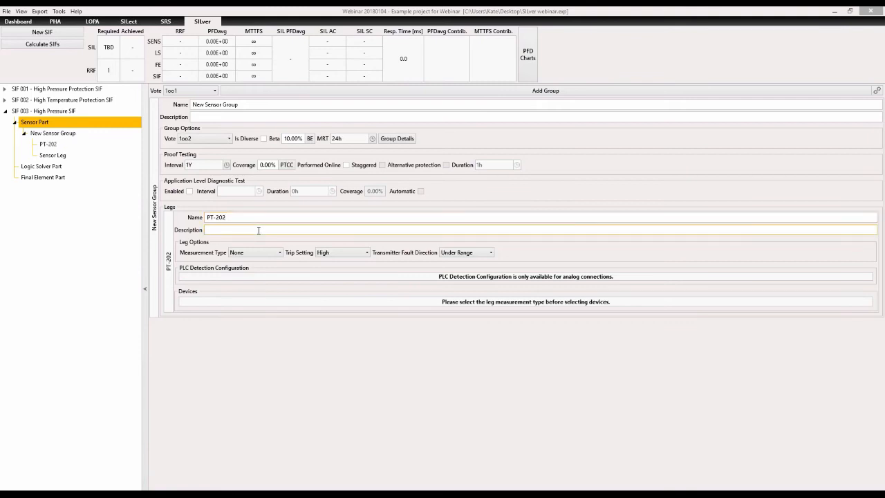
{"action": "type", "text": "PRessure Transmitter on inlet to reactor"}
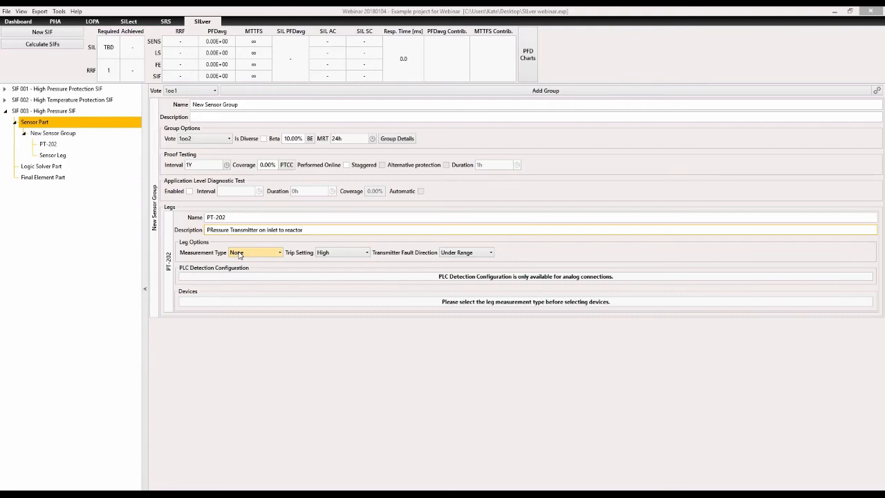
Set PT-202's measurement type to Pressure, keeping a High trip setting and an Under Range transmitter fault direction.
{"action": "left_click", "coordinate": [239, 255]}
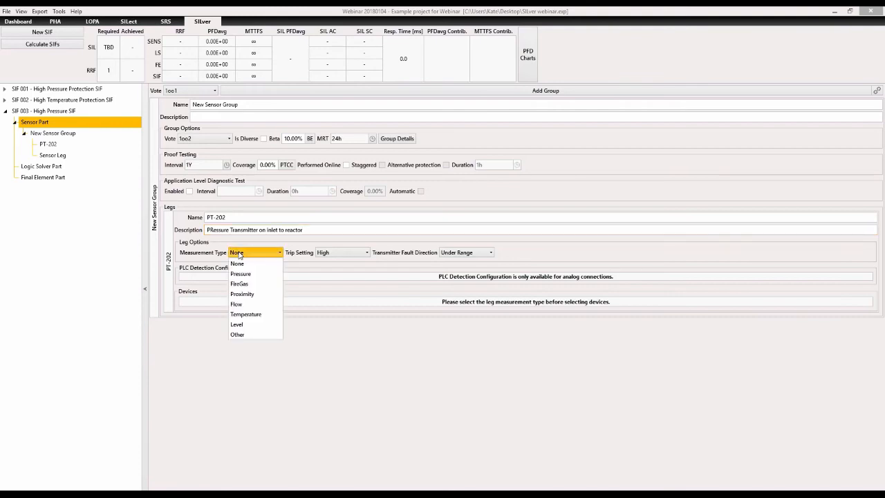
{"action": "left_click", "coordinate": [240, 255]}
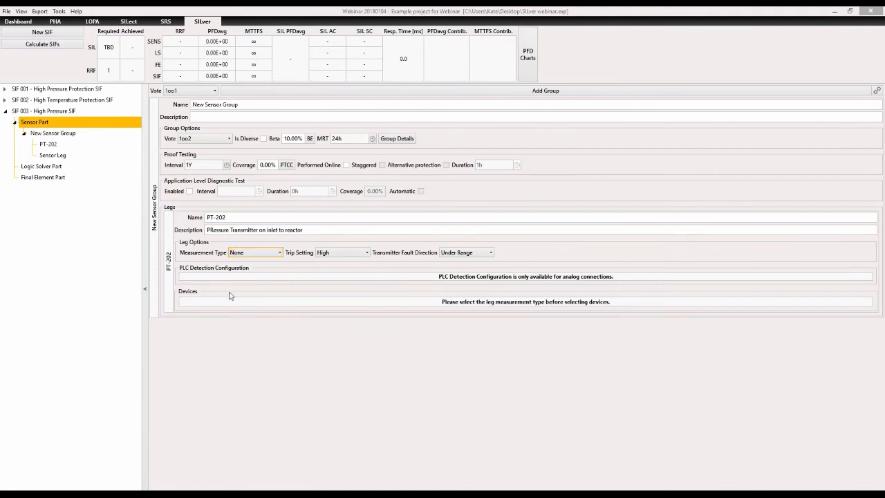
{"action": "left_click", "coordinate": [268, 253]}
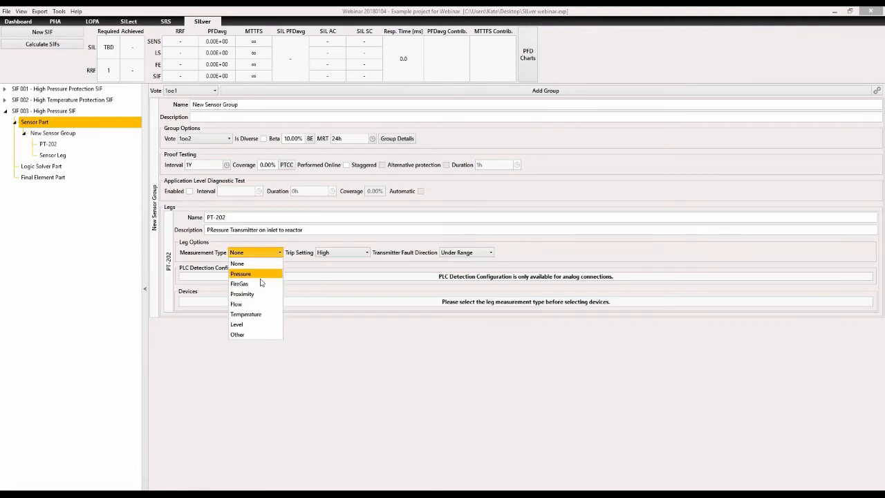
{"action": "left_click", "coordinate": [260, 271]}
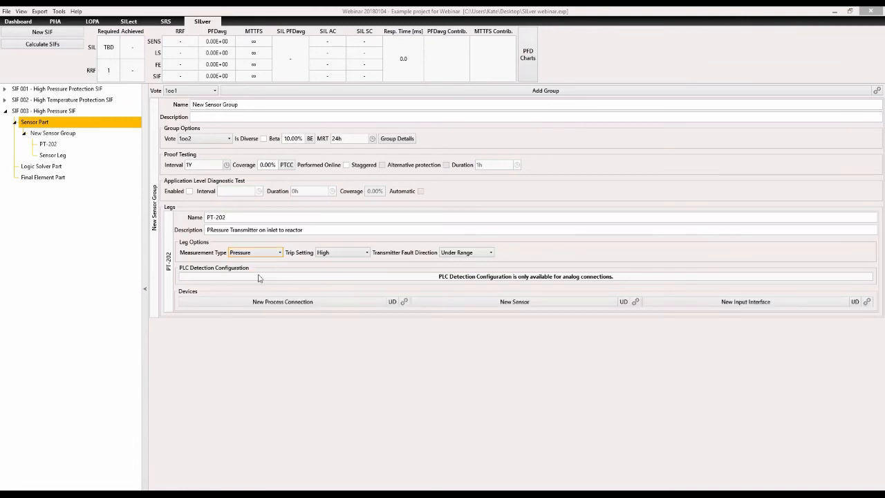
{"action": "left_click", "coordinate": [334, 254]}
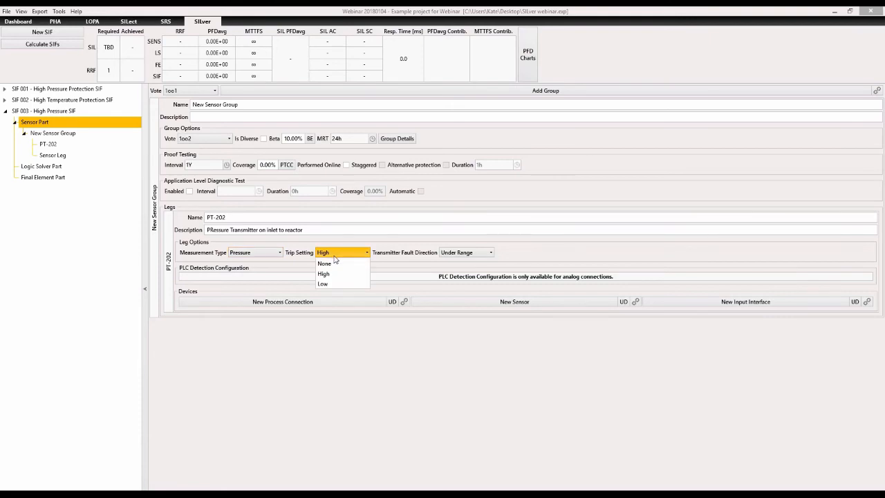
{"action": "left_click", "coordinate": [334, 255]}
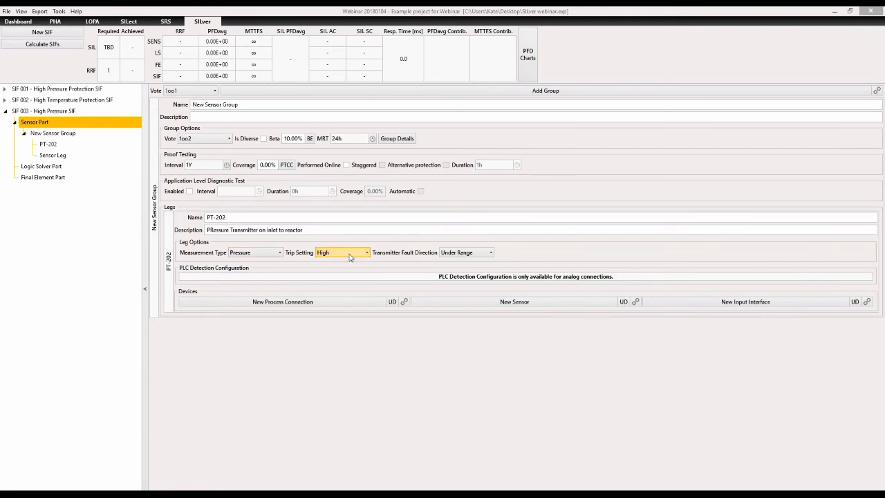
{"action": "left_click", "coordinate": [451, 255]}
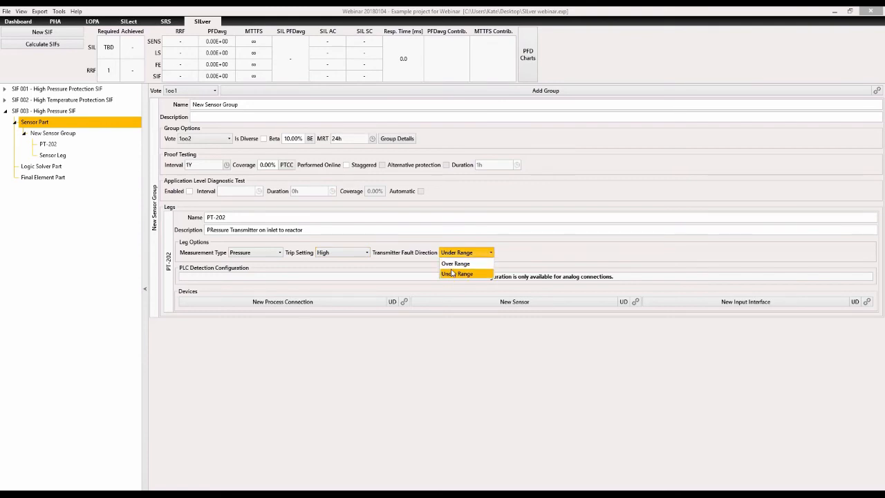
{"action": "left_click", "coordinate": [452, 274]}
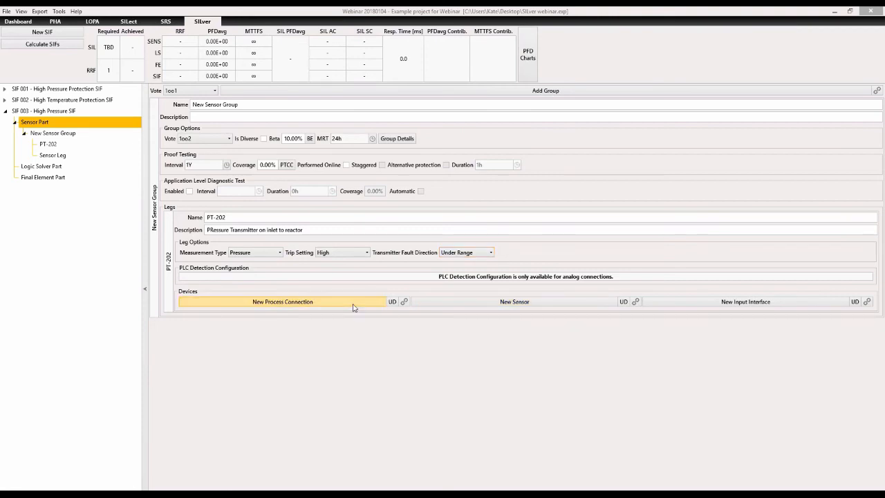
Start a new process connection for PT-202 and filter the equipment database to items containing "impulse".
{"action": "left_click", "coordinate": [353, 304]}
{"action": "left_click", "coordinate": [300, 340]}
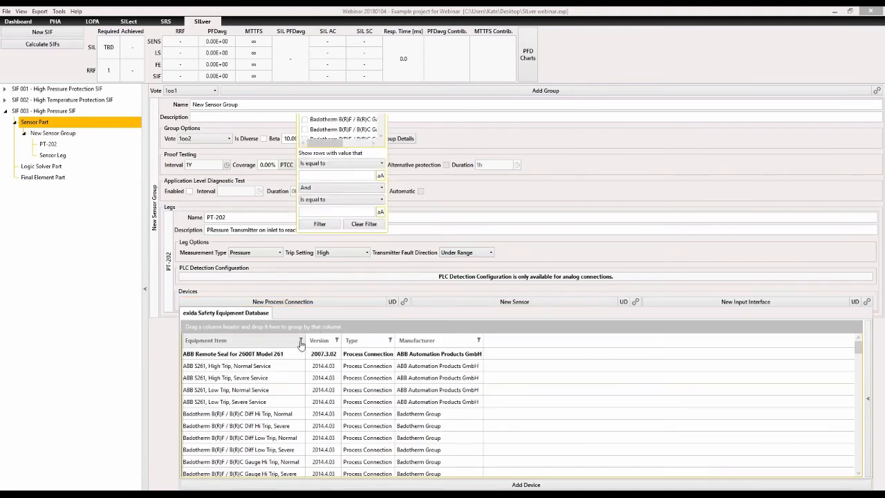
{"action": "left_click", "coordinate": [331, 266]}
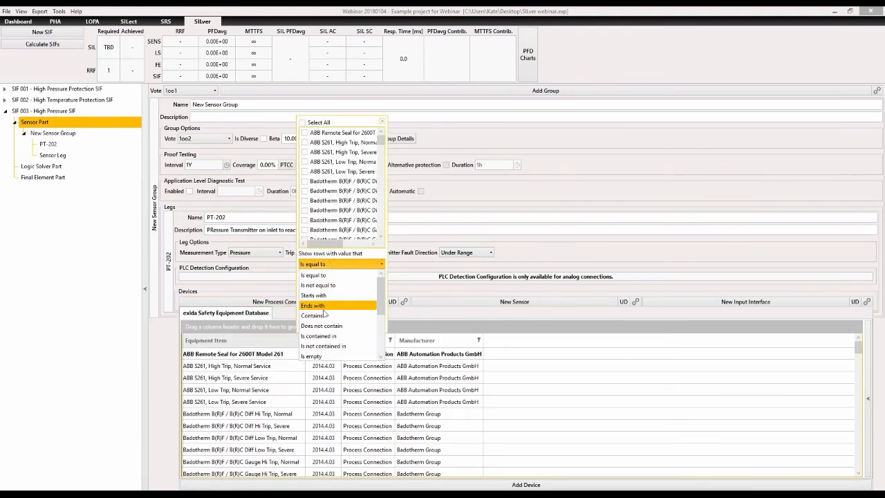
{"action": "left_click", "coordinate": [324, 312]}
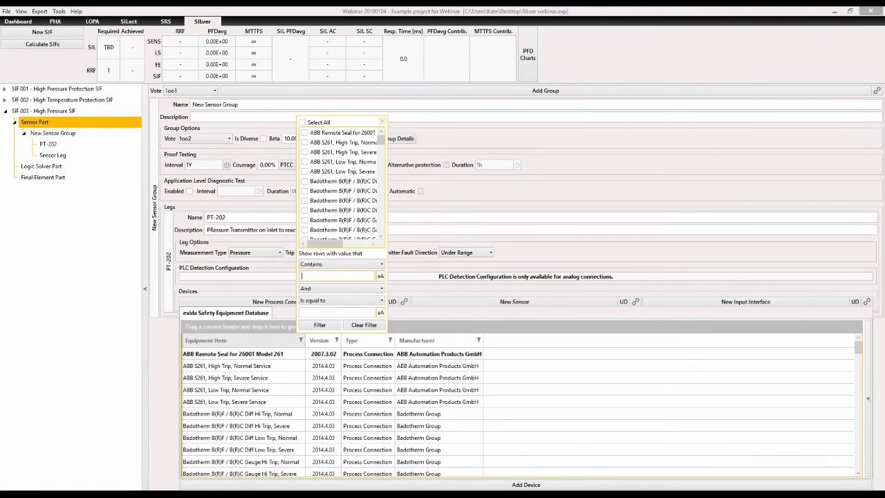
{"action": "type", "text": "gener"}
{"action": "key", "text": "BackSpace"}
{"action": "key", "text": "BackSpace"}
{"action": "key", "text": "BackSpace"}
{"action": "key", "text": "BackSpace"}
{"action": "key", "text": "BackSpace"}
{"action": "key", "text": "BackSpace"}
{"action": "key", "text": "BackSpace"}
{"action": "type", "text": "impulse"}
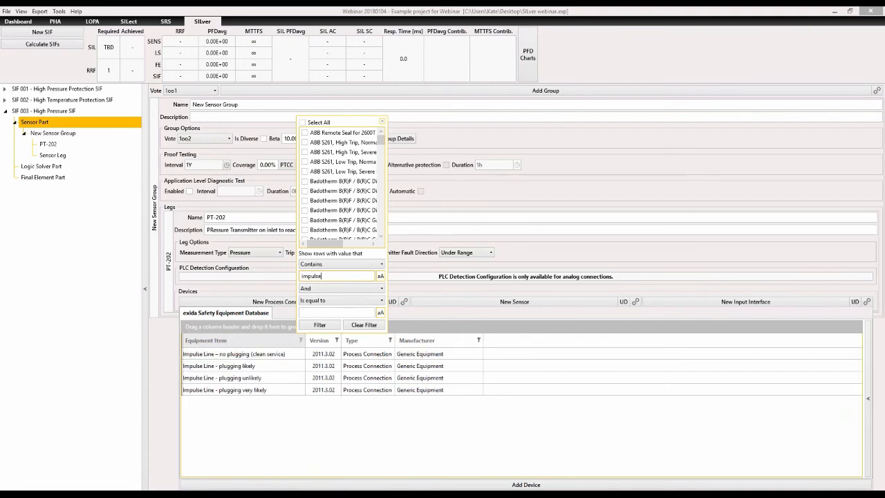
Add "Impulse Line – no plugging (clean service)" as PT-202's process connection, re-using the existing library model.
{"action": "left_click", "coordinate": [275, 355]}
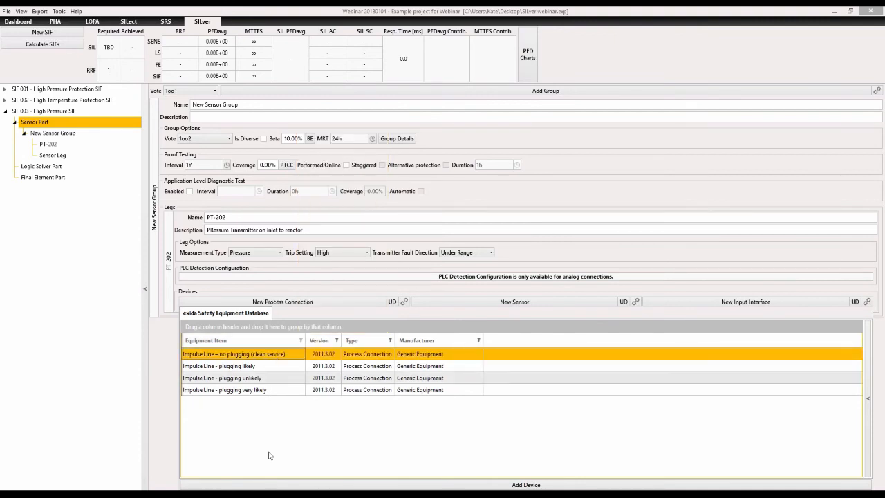
{"action": "left_click", "coordinate": [264, 486]}
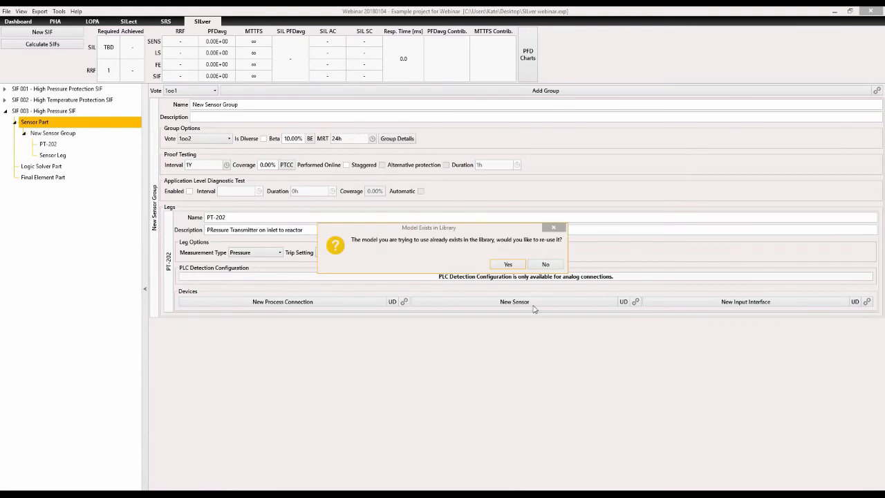
{"action": "left_click", "coordinate": [512, 264]}
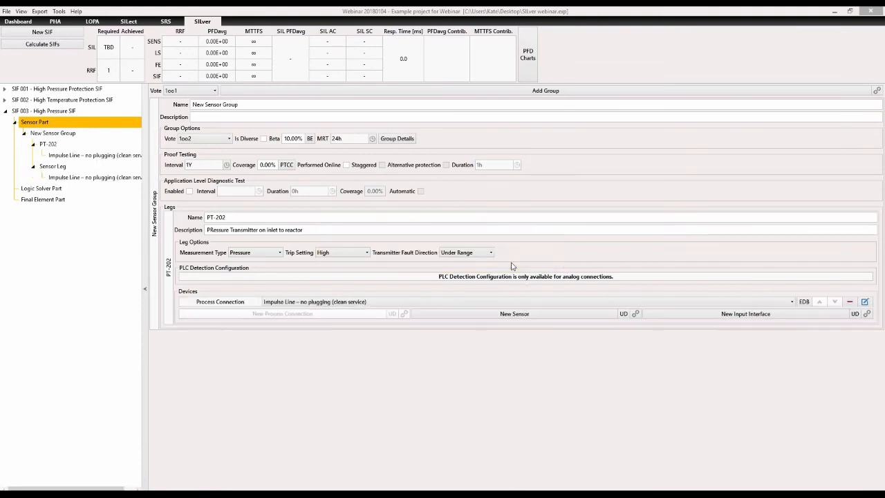
Filter the sensor equipment for "generic" and add the Generic DP/ Pressure Transmitter to PT-202, re-using the library model.
{"action": "left_click", "coordinate": [450, 315]}
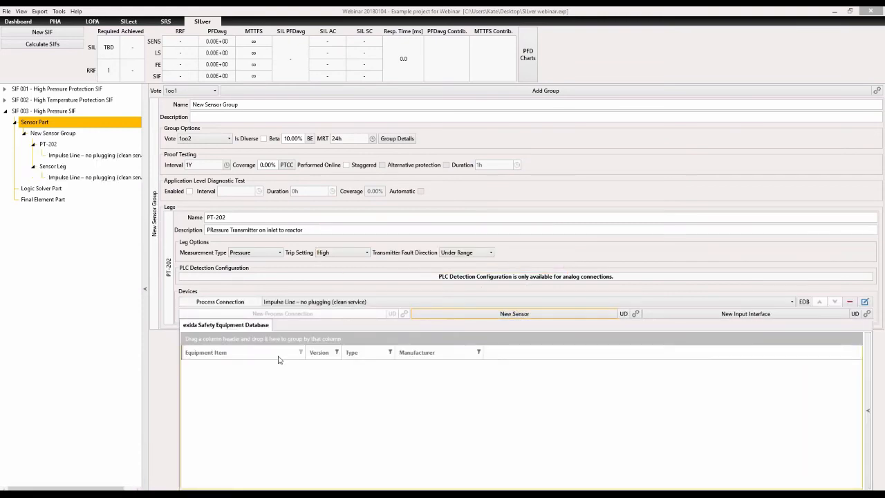
{"action": "left_click", "coordinate": [301, 354]}
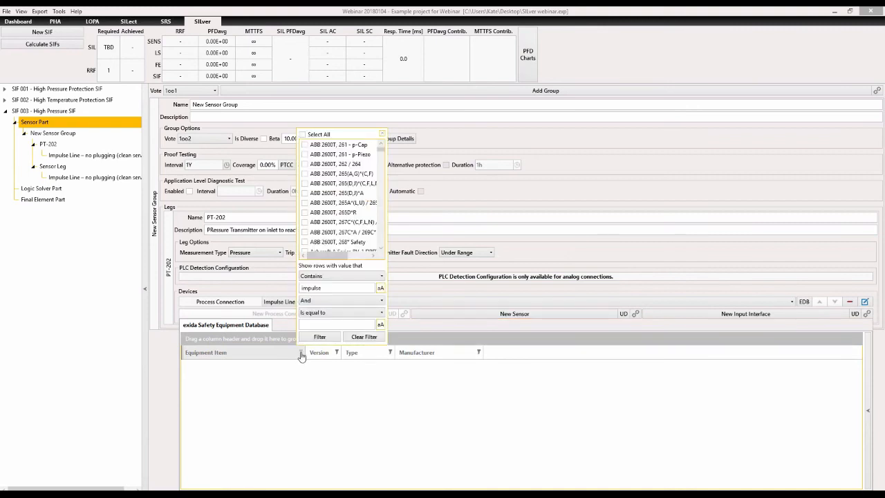
{"action": "left_click_drag", "start_coordinate": [351, 288], "coordinate": [300, 289]}
{"action": "type", "text": "generic"}
{"action": "key", "text": "Return"}
{"action": "left_click", "coordinate": [251, 377]}
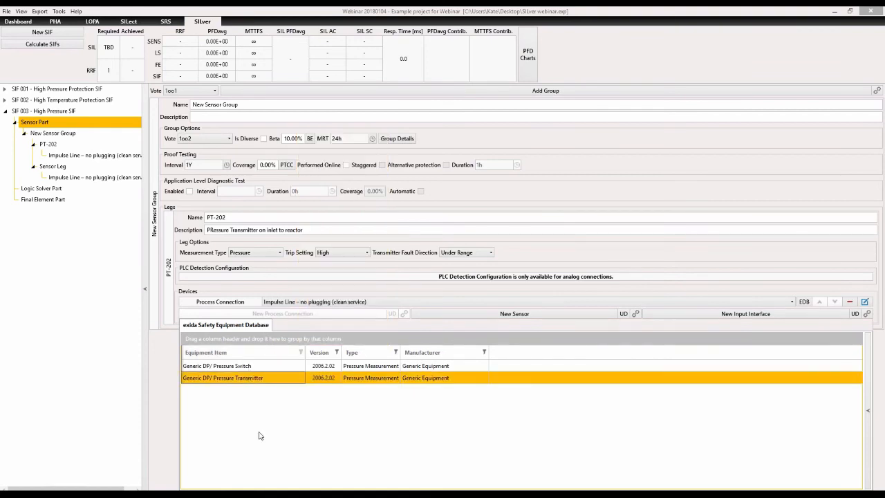
{"action": "left_click", "coordinate": [273, 494]}
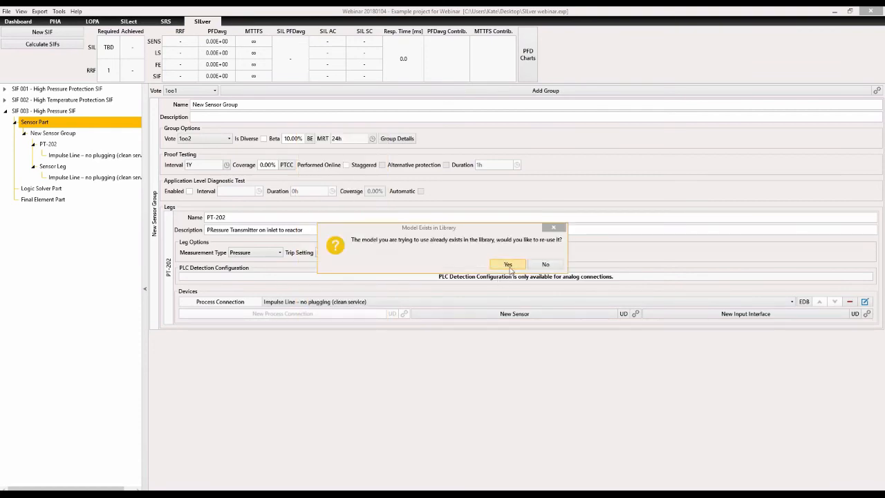
{"action": "left_click", "coordinate": [508, 265]}
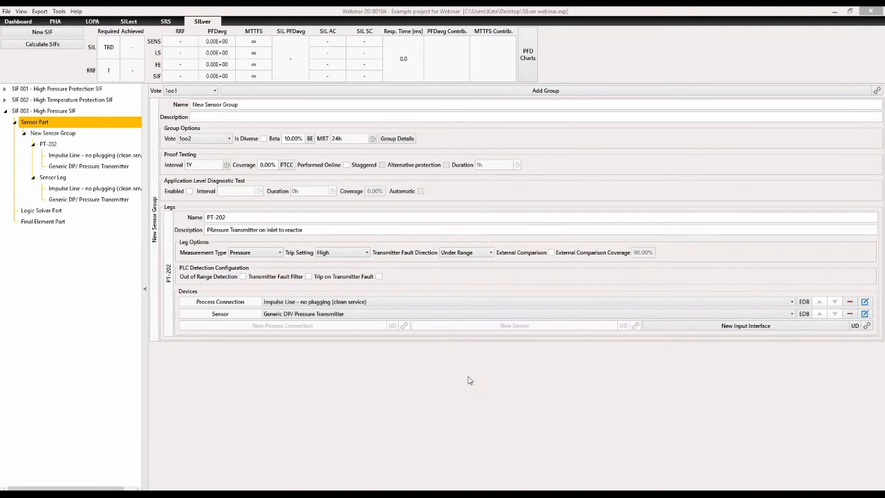
Enable out of range detection and trip on transmitter fault for PT-202, and apply the calculated 90% proof test coverage to the sensor group.
{"action": "left_click", "coordinate": [339, 315]}
{"action": "left_click", "coordinate": [243, 277]}
{"action": "left_click", "coordinate": [379, 277]}
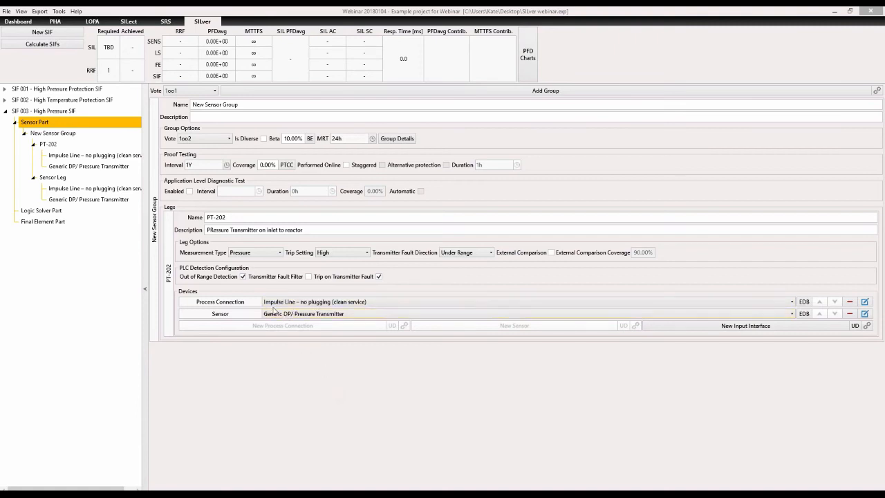
{"action": "left_click", "coordinate": [287, 165]}
{"action": "left_click", "coordinate": [357, 282]}
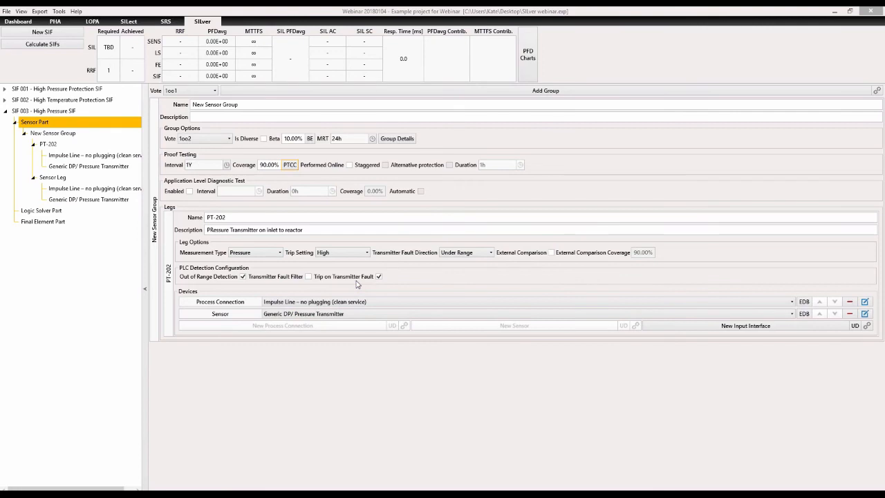
Assign the existing Generic SIL3 Certified PLC as SIF 003's logic solver and check its proof test coverage calculation.
{"action": "left_click", "coordinate": [68, 212]}
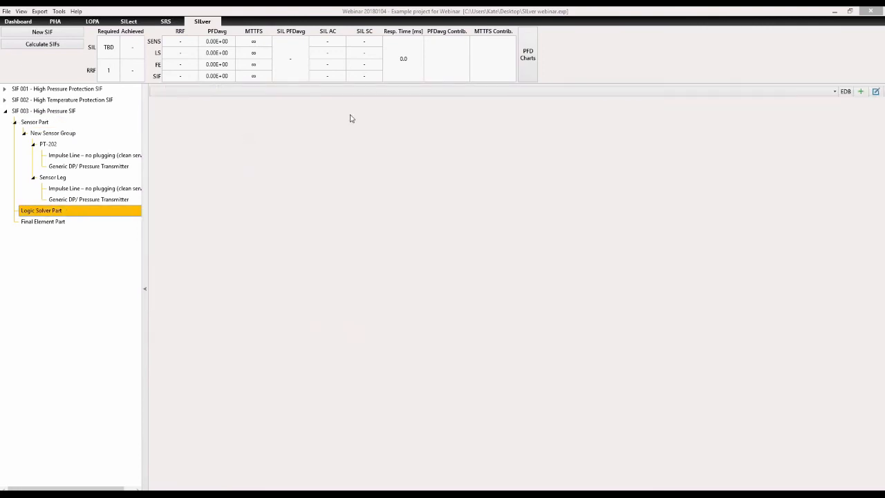
{"action": "left_click", "coordinate": [850, 91]}
{"action": "left_click", "coordinate": [850, 92]}
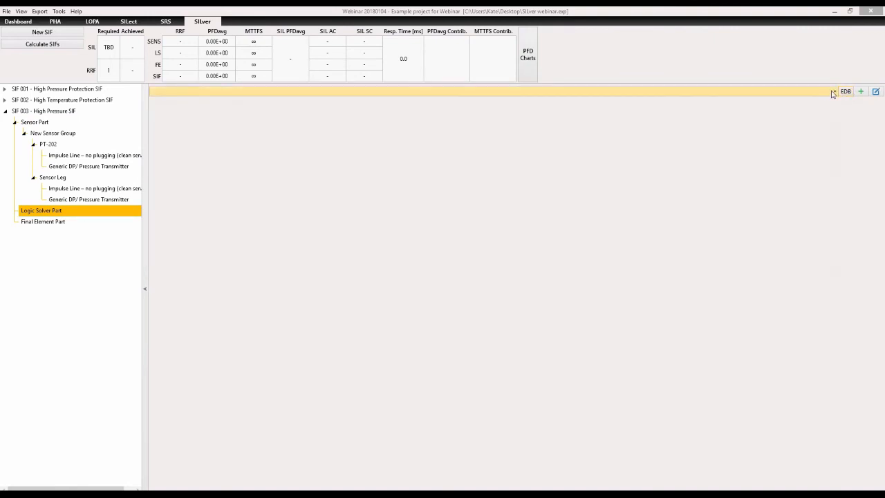
{"action": "left_click", "coordinate": [816, 94]}
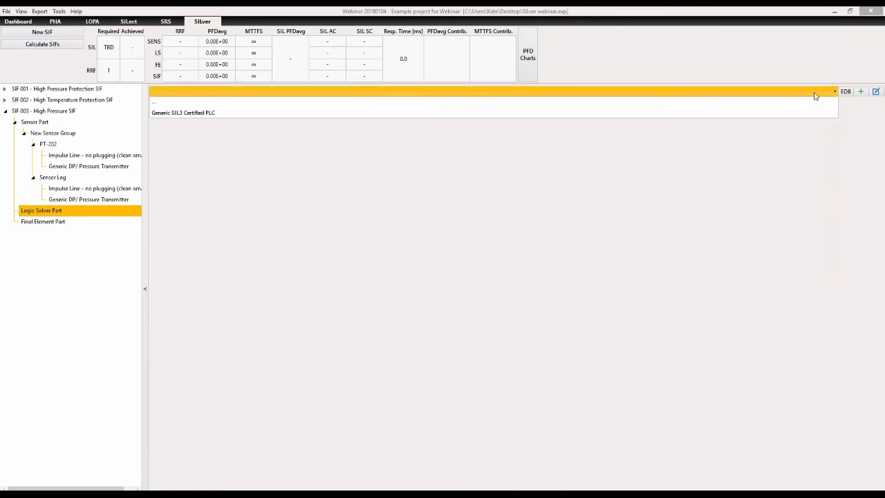
{"action": "left_click", "coordinate": [805, 113]}
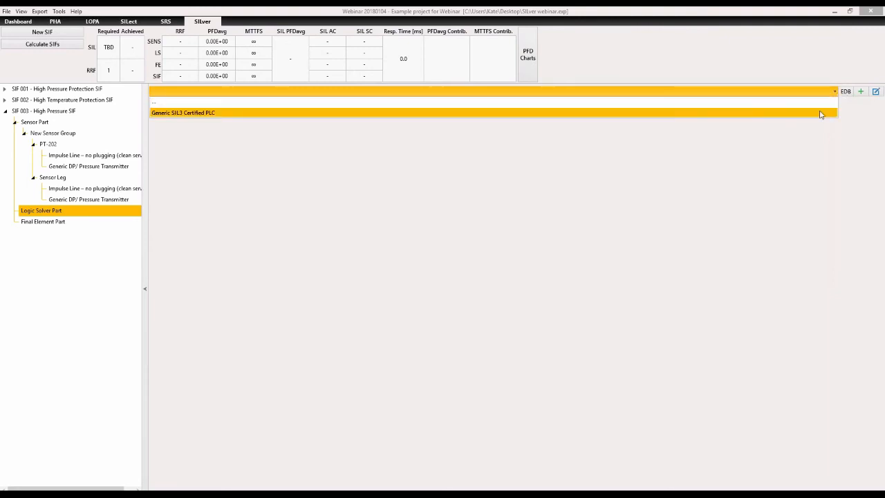
{"action": "left_click", "coordinate": [490, 112]}
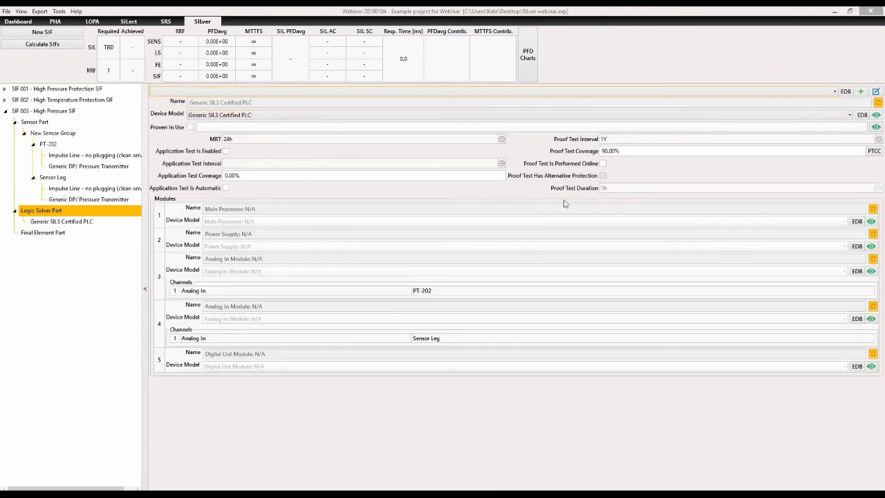
{"action": "left_click", "coordinate": [875, 150]}
{"action": "left_click", "coordinate": [422, 273]}
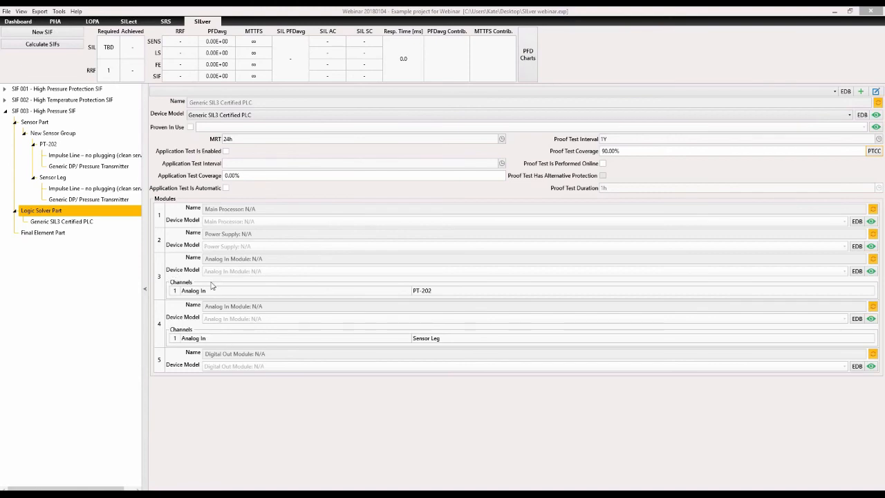
Rename the second sensor leg PT-203 and review its channel assignment in the logic solver modules.
{"action": "left_click", "coordinate": [61, 178]}
{"action": "left_click", "coordinate": [235, 92]}
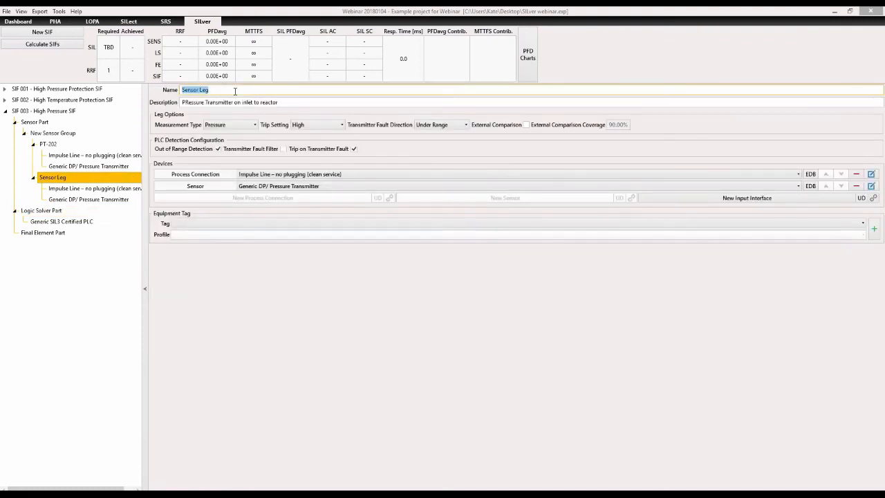
{"action": "type", "text": "PT-203"}
{"action": "left_click", "coordinate": [244, 298]}
{"action": "left_click", "coordinate": [76, 211]}
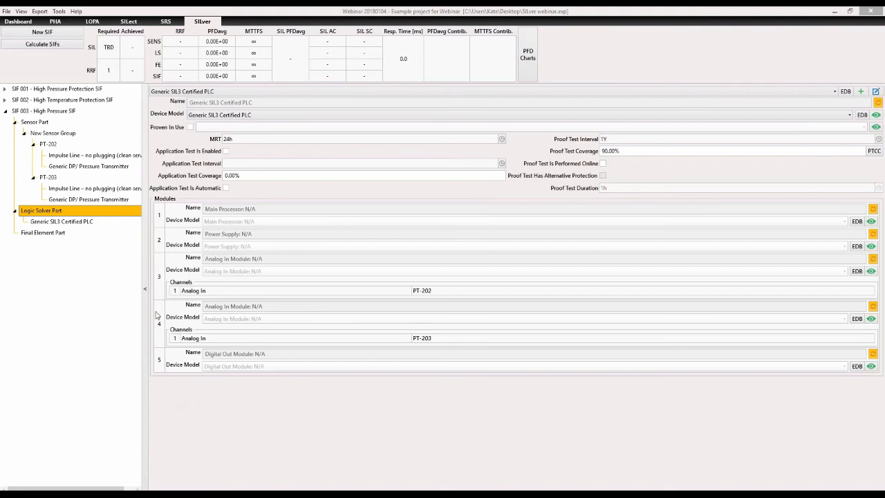
Add a final element group with 1oo1 voting to SIF 003's final element part.
{"action": "left_click", "coordinate": [49, 235]}
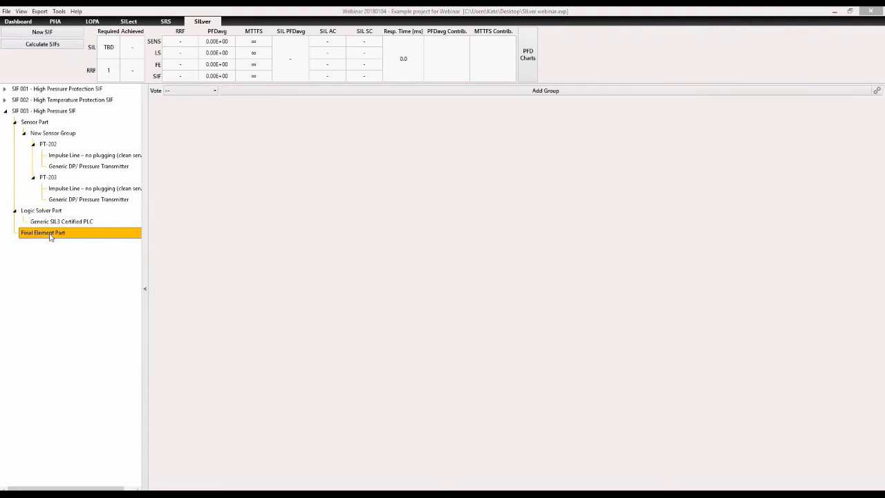
{"action": "left_click", "coordinate": [248, 92]}
{"action": "left_click", "coordinate": [240, 139]}
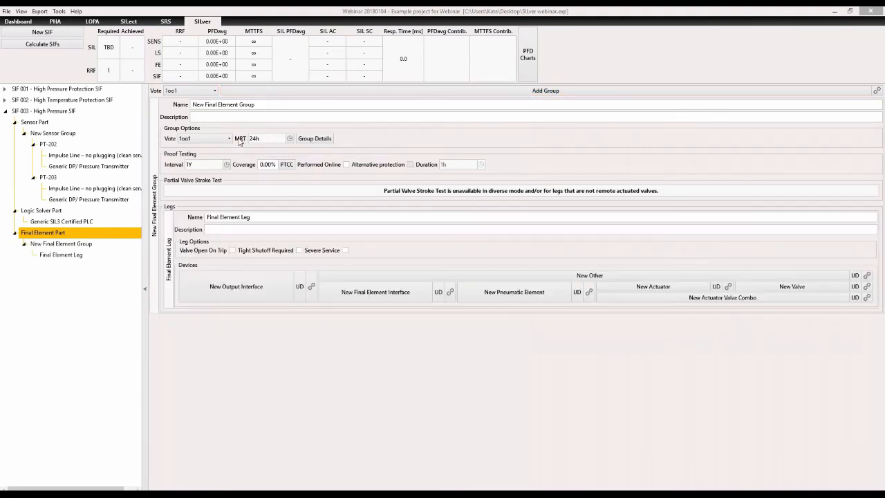
Name the final element leg XV-303 and describe it as "Valve on reactor outlet".
{"action": "triple_click", "coordinate": [255, 218]}
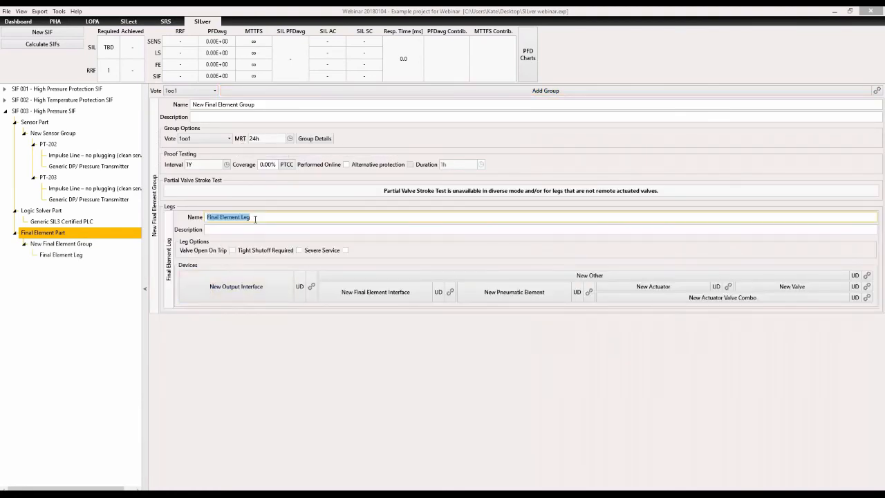
{"action": "type", "text": "XV-303"}
{"action": "left_click", "coordinate": [251, 232]}
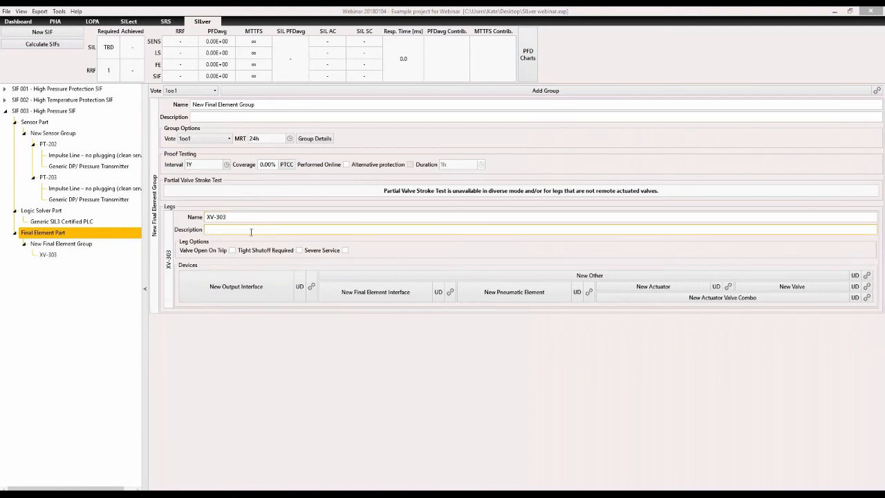
{"action": "type", "text": "Valve on"}
{"action": "key", "text": "BackSpace"}
{"action": "key", "text": "BackSpace"}
{"action": "key", "text": "BackSpace"}
{"action": "key", "text": "BackSpace"}
{"action": "key", "text": "BackSpace"}
{"action": "key", "text": "BackSpace"}
{"action": "type", "text": "ve on reactor outle"}
{"action": "left_click", "coordinate": [322, 332]}
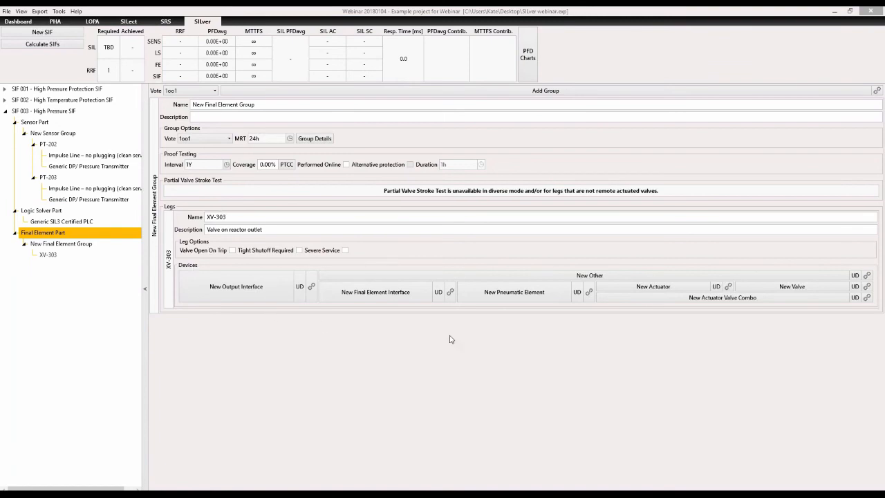
Filter the final element interfaces for items containing "generic" and add the Generic 3-way solenoid to XV-303, re-using the library model.
{"action": "left_click", "coordinate": [388, 293]}
{"action": "left_click", "coordinate": [388, 293]}
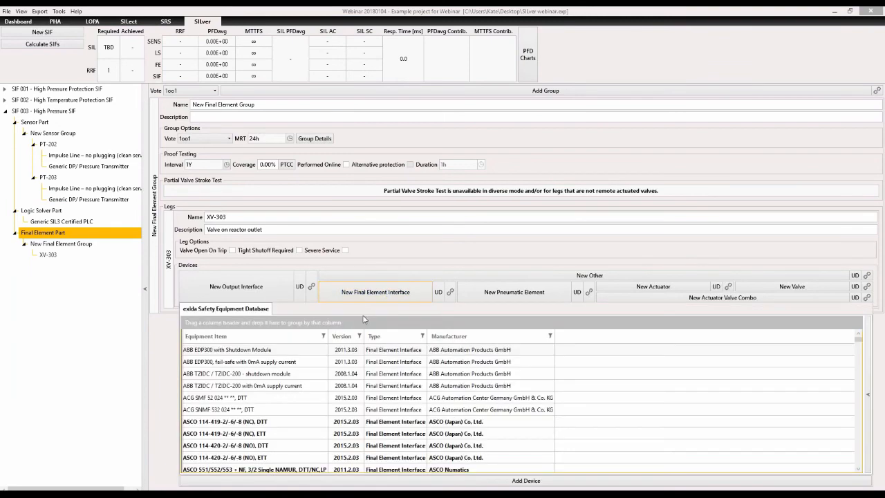
{"action": "left_click", "coordinate": [322, 337]}
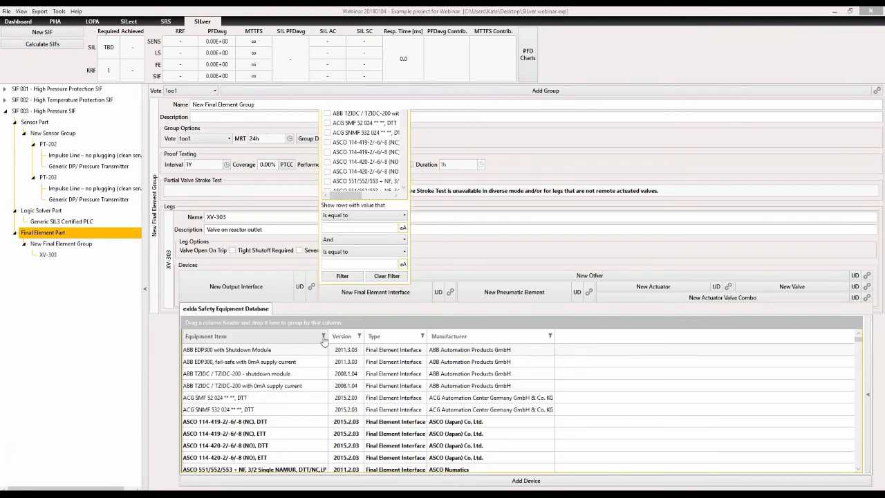
{"action": "left_click", "coordinate": [344, 261]}
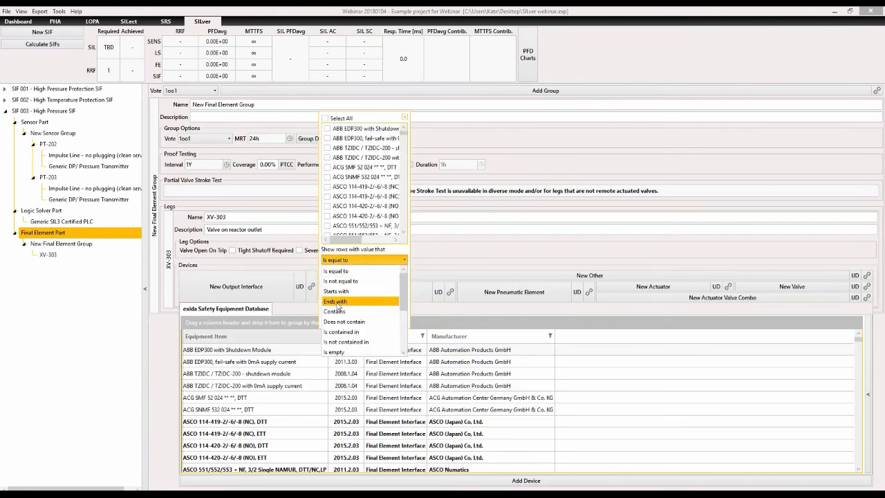
{"action": "left_click", "coordinate": [338, 313]}
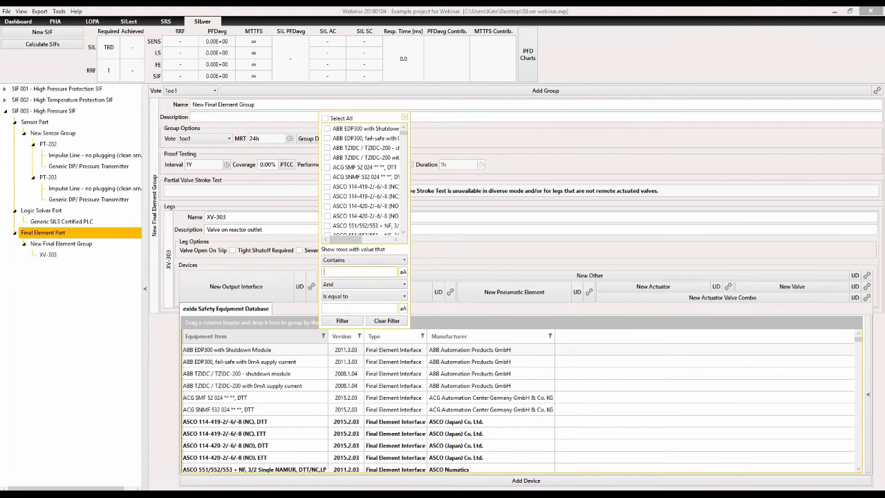
{"action": "type", "text": "so"}
{"action": "type", "text": "eneric"}
{"action": "key", "text": "Return"}
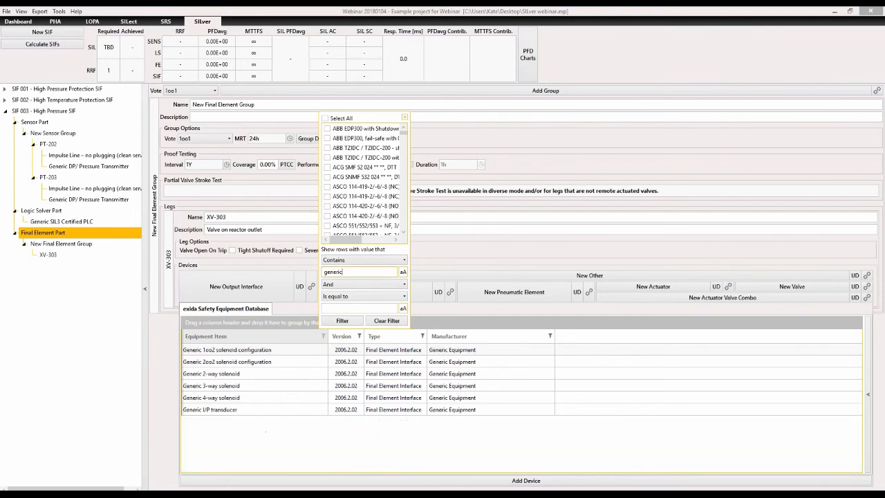
{"action": "left_click", "coordinate": [225, 385]}
{"action": "left_click", "coordinate": [250, 480]}
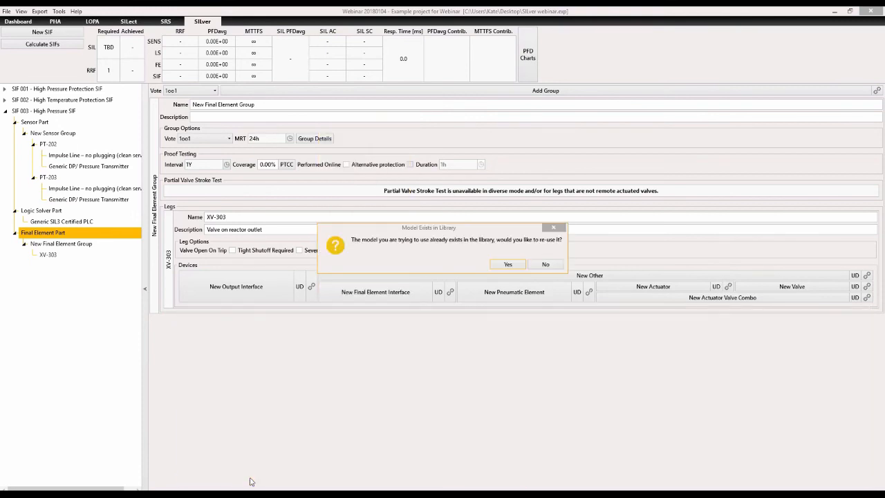
{"action": "left_click", "coordinate": [509, 265]}
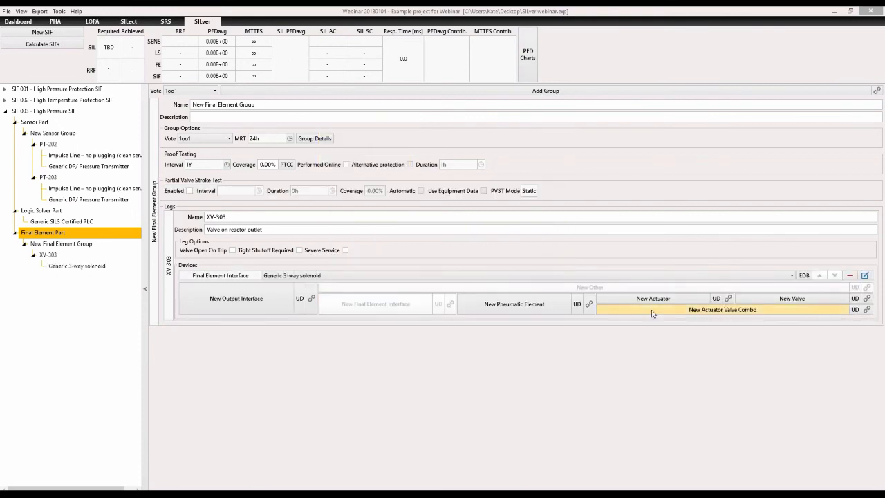
Add the Generic Air Operated Ball Valve, Soft Seat to XV-303 from the library model and apply the suggested 69% proof test coverage.
{"action": "left_click", "coordinate": [653, 309]}
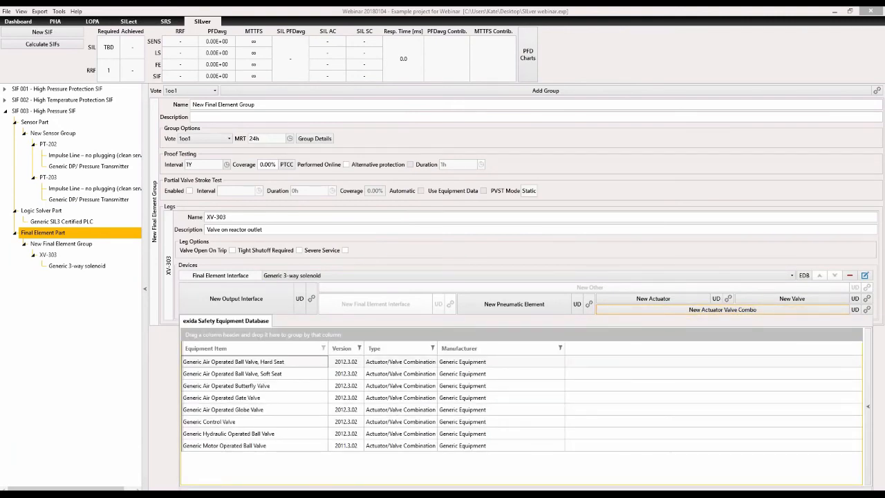
{"action": "double_click", "coordinate": [271, 376]}
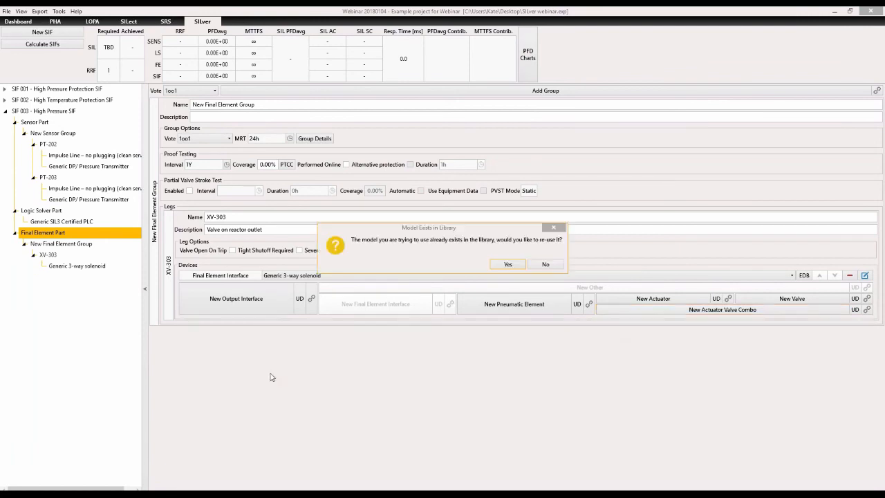
{"action": "left_click", "coordinate": [507, 265]}
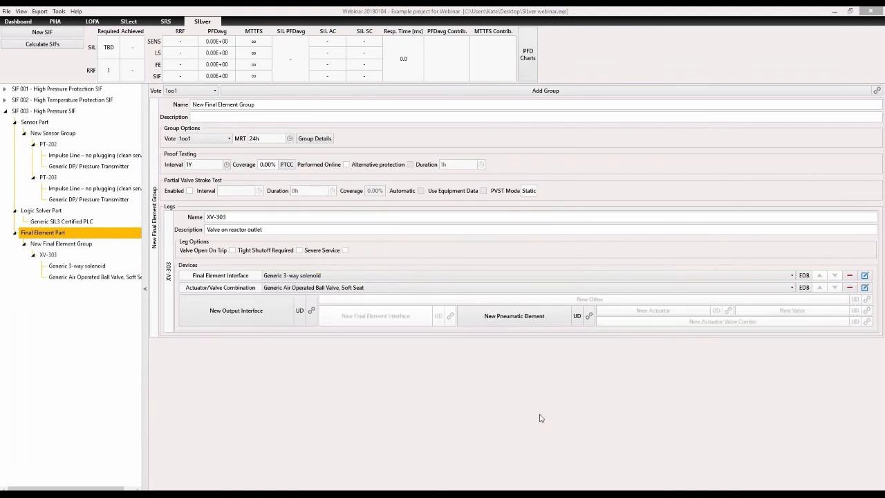
{"action": "left_click", "coordinate": [287, 168]}
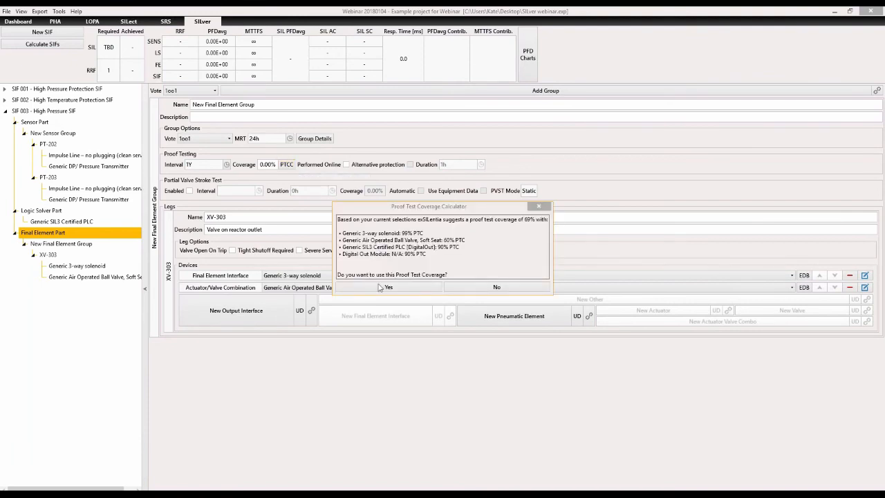
{"action": "left_click", "coordinate": [381, 285]}
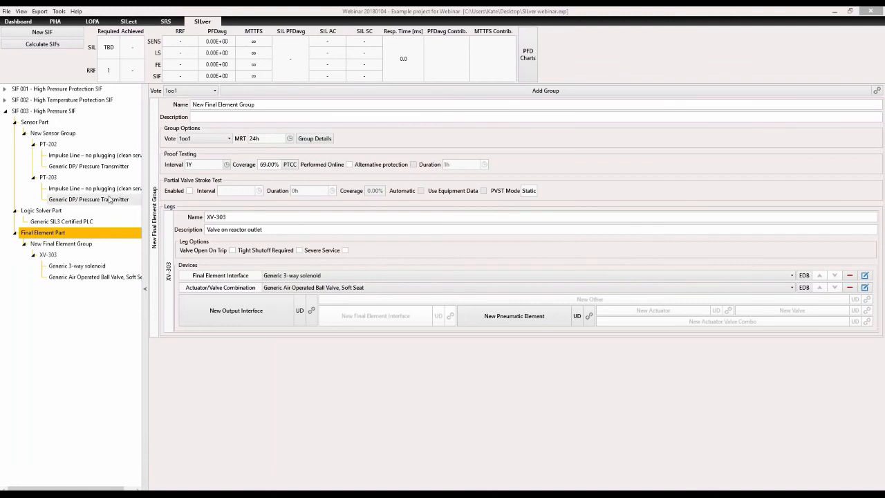
Calculate the SIFs and review SIF 003's PFD charts down to the final element groups, keeping the project open.
{"action": "left_click", "coordinate": [57, 213]}
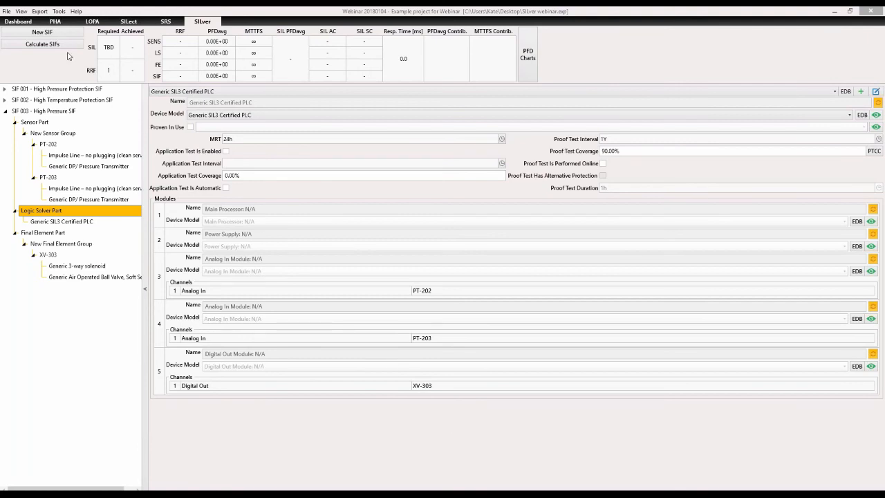
{"action": "left_click", "coordinate": [48, 45]}
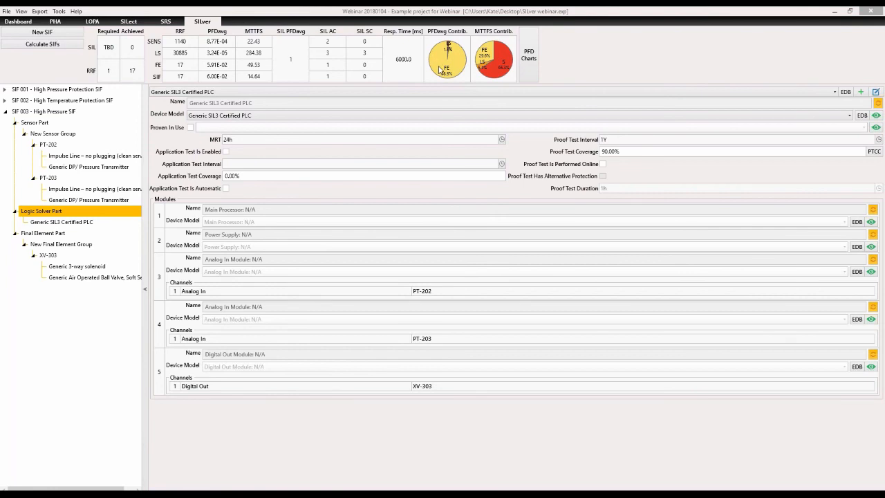
{"action": "left_click", "coordinate": [530, 74]}
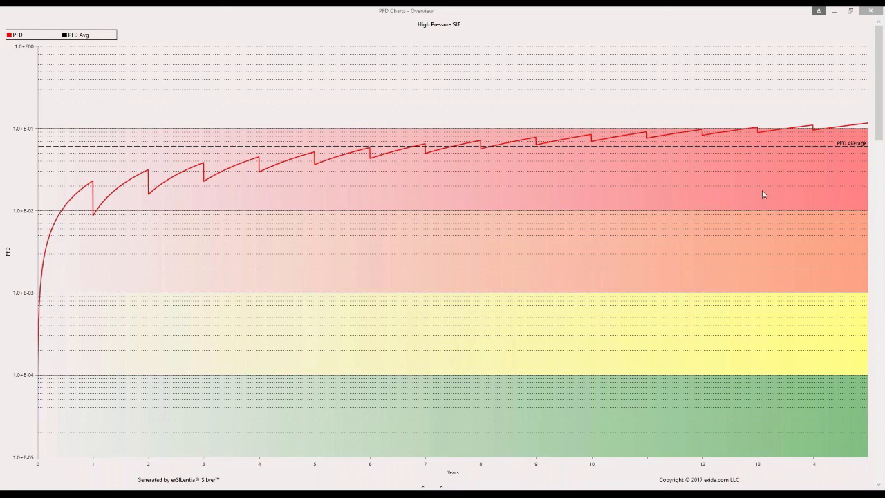
{"action": "left_click_drag", "start_coordinate": [879, 113], "coordinate": [882, 464]}
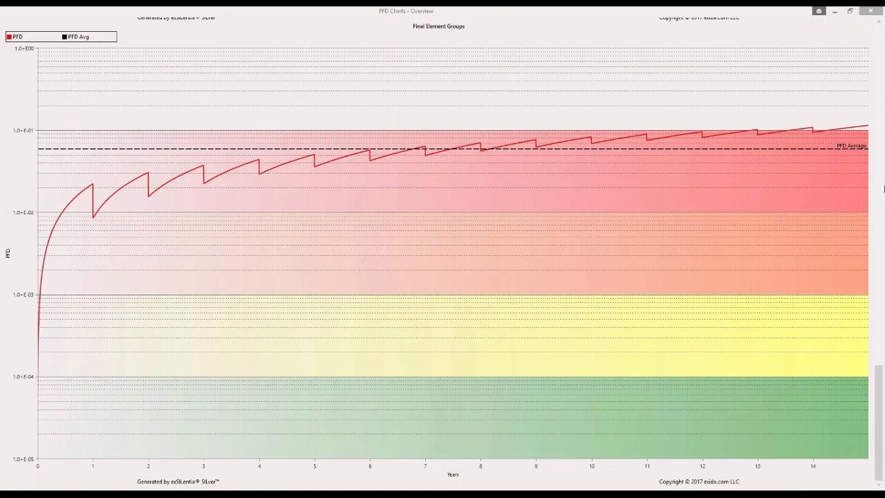
{"action": "double_click", "coordinate": [867, 12]}
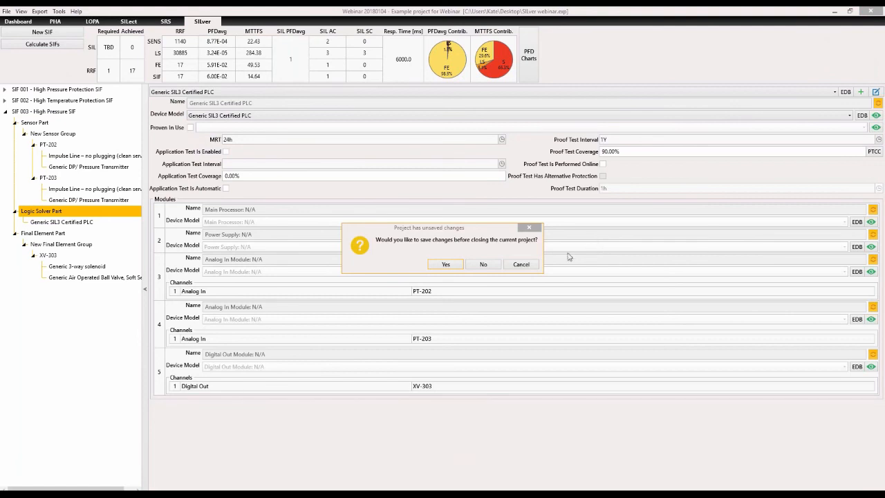
{"action": "left_click", "coordinate": [530, 265]}
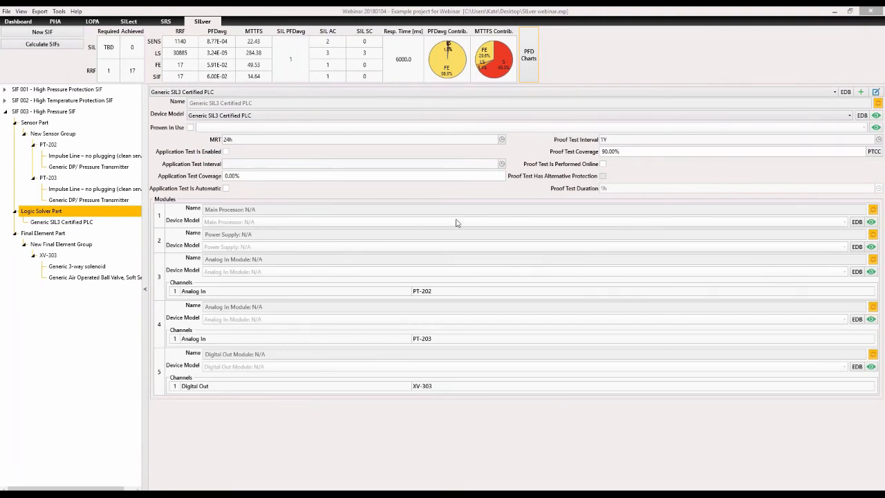
Review the devices and logic solvers stored in the project library.
{"action": "left_click", "coordinate": [32, 22]}
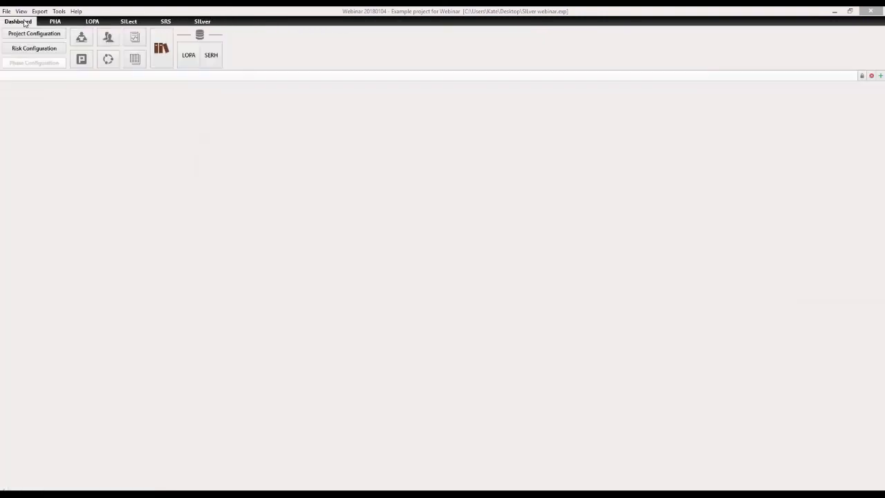
{"action": "left_click", "coordinate": [165, 48]}
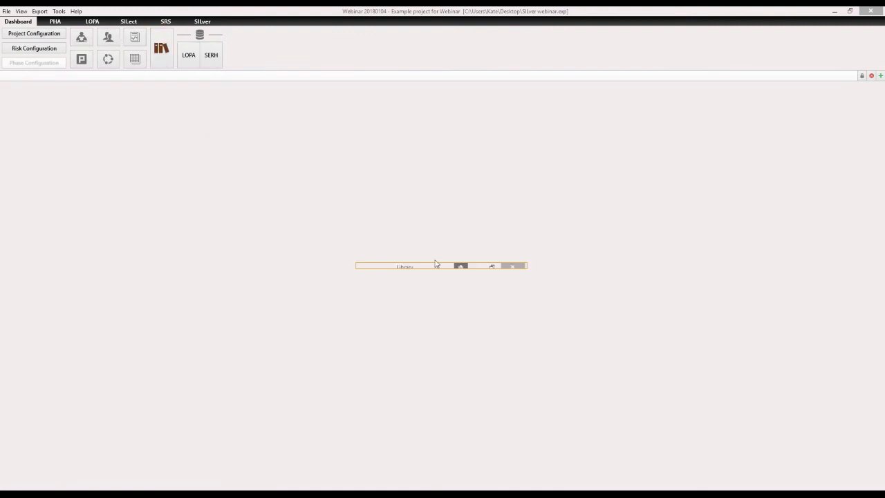
{"action": "left_click", "coordinate": [491, 268]}
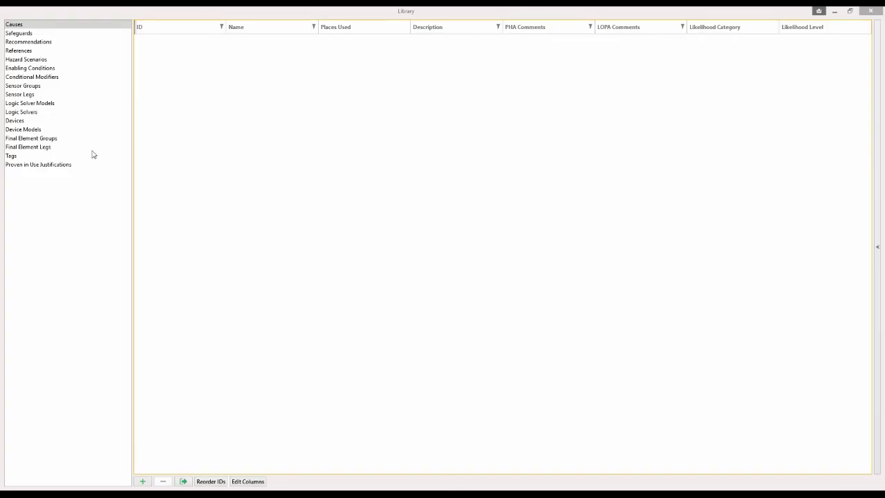
{"action": "left_click", "coordinate": [40, 121]}
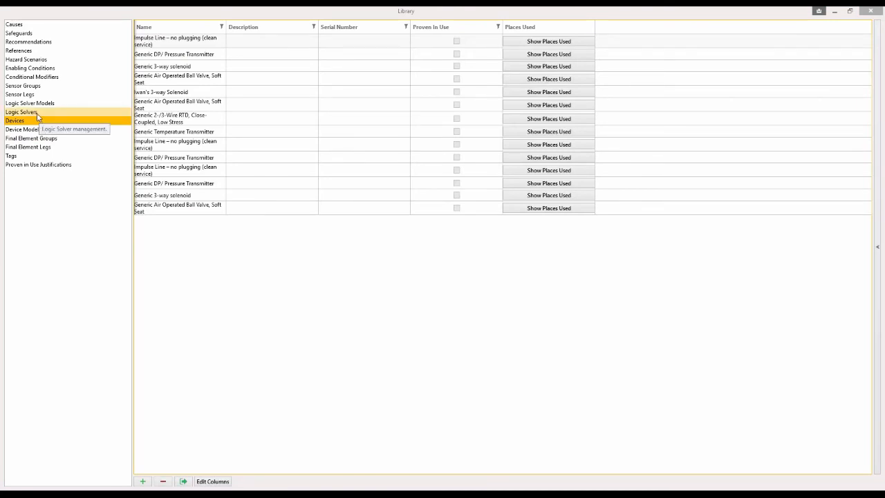
{"action": "left_click", "coordinate": [38, 112]}
{"action": "left_click", "coordinate": [40, 121]}
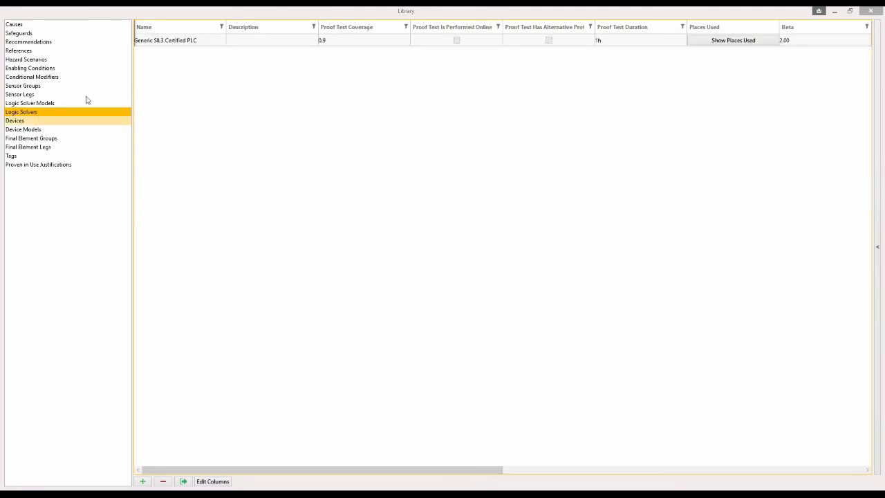
{"action": "left_click", "coordinate": [835, 11]}
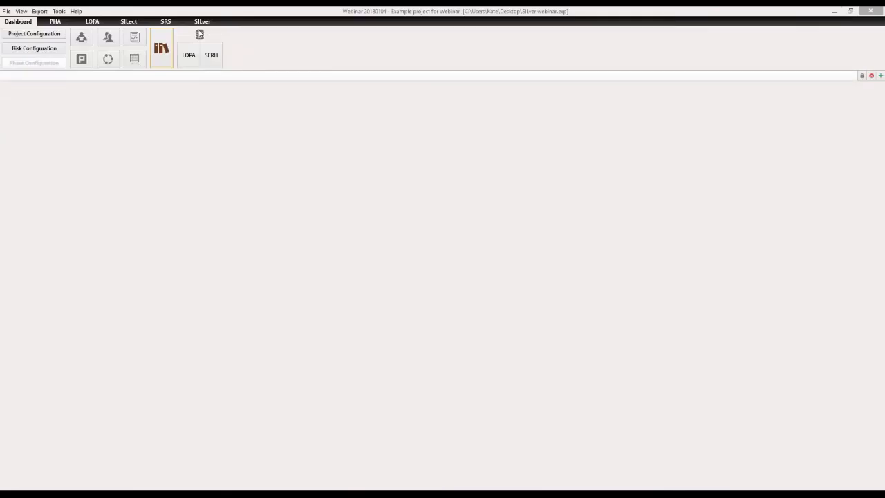
Delete the Generic DP/ Pressure Transmitter from leg PT-202 in SIF 003's sensor part.
{"action": "left_click", "coordinate": [202, 22]}
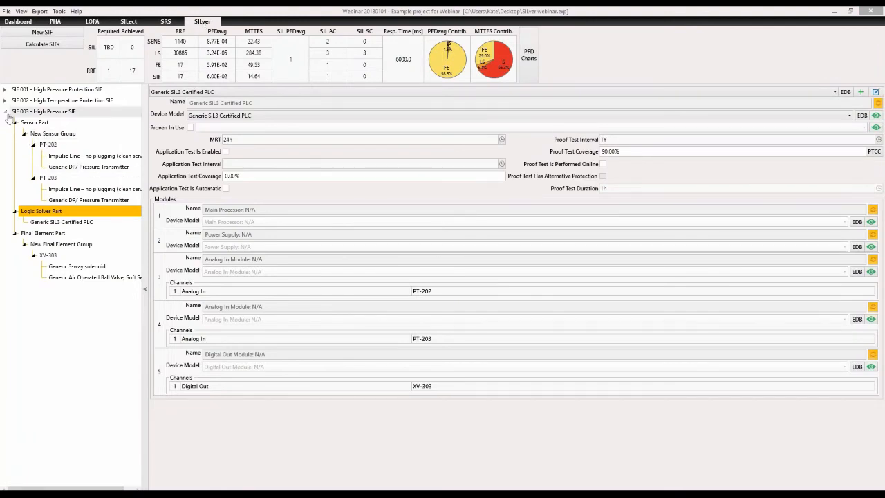
{"action": "left_click", "coordinate": [55, 124]}
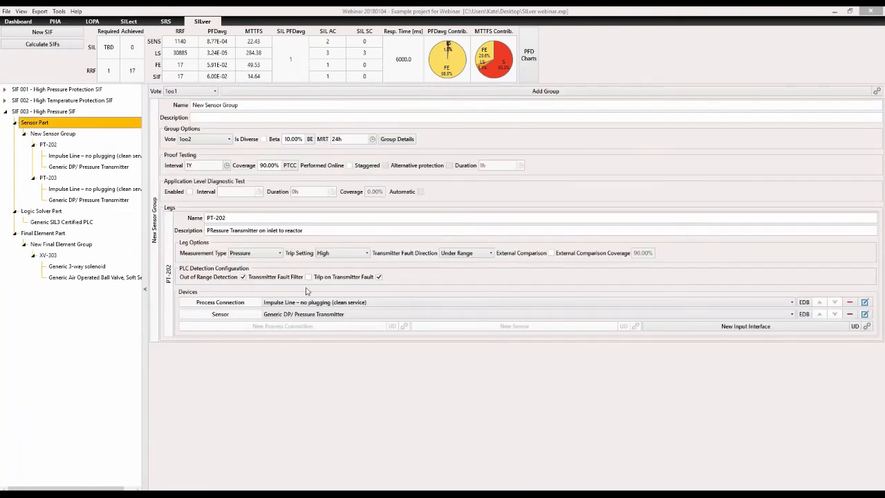
{"action": "left_click", "coordinate": [850, 313]}
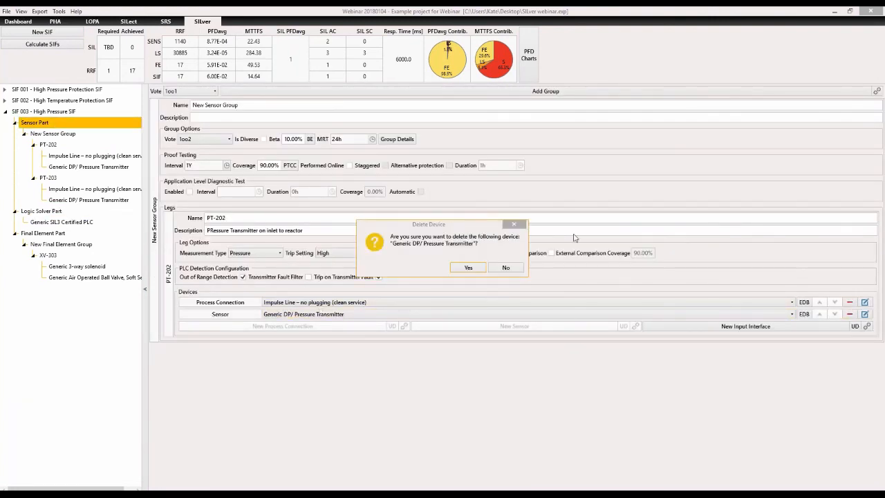
{"action": "left_click", "coordinate": [475, 269]}
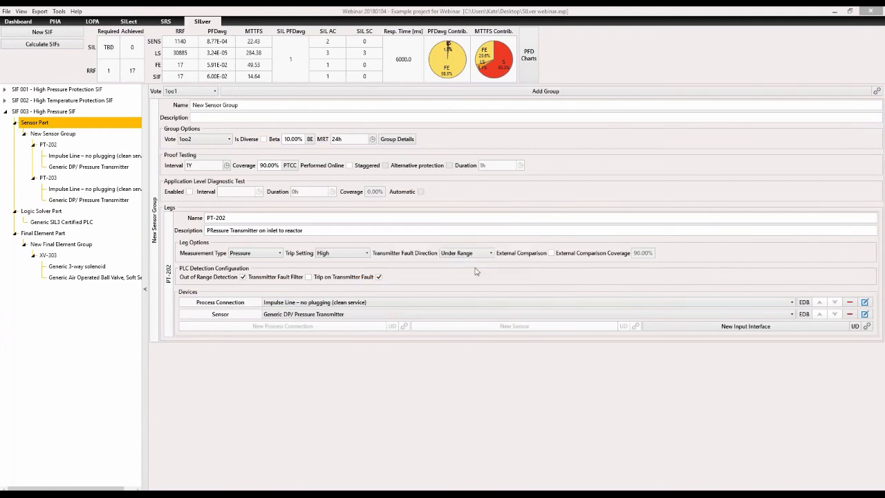
{"action": "left_click", "coordinate": [537, 265]}
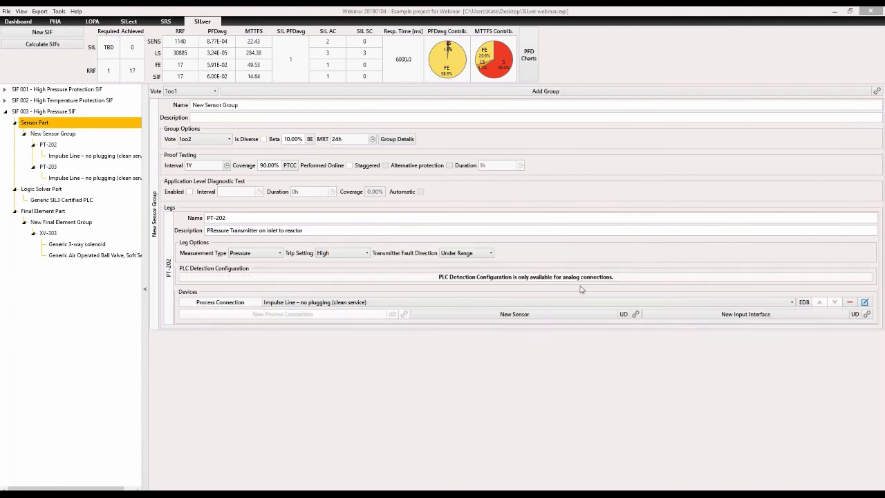
Add the library's existing Generic DP/ Pressure Transmitter as the sensor in leg PT-202, leaving the user-defined device creator without creating a model.
{"action": "left_click", "coordinate": [623, 314]}
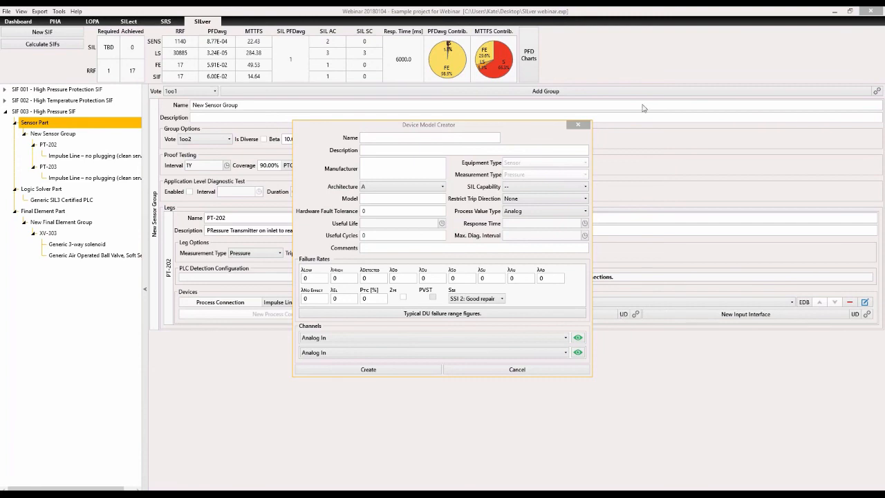
{"action": "left_click", "coordinate": [580, 125]}
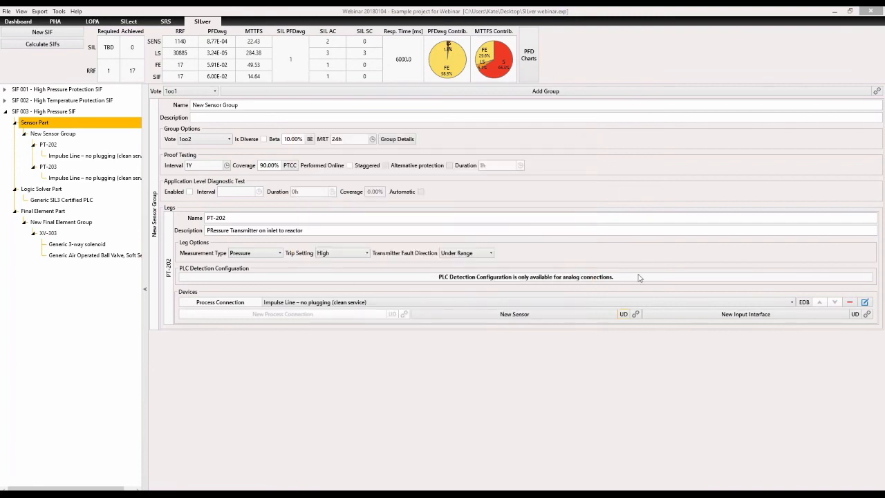
{"action": "left_click", "coordinate": [637, 314]}
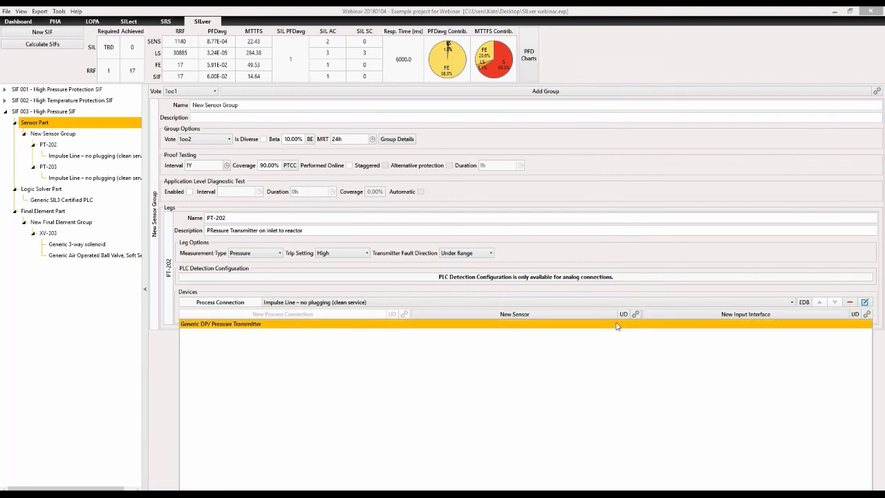
{"action": "left_click", "coordinate": [617, 324]}
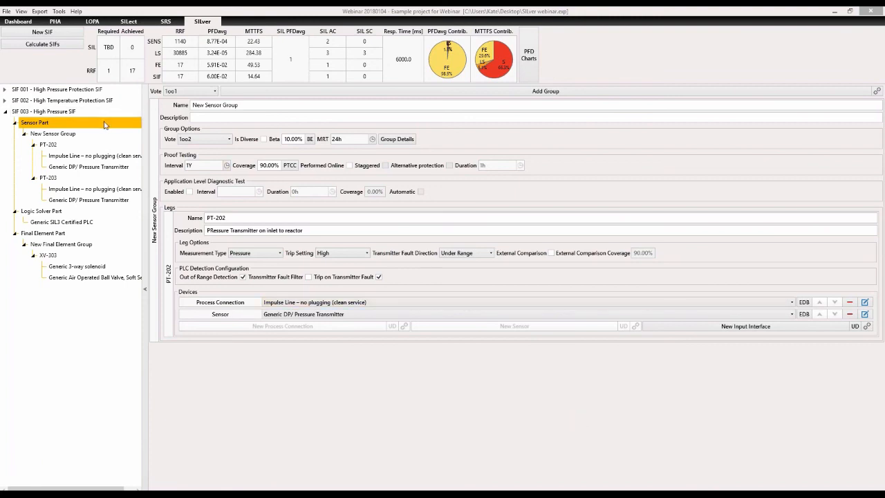
Review the group details of SIF 003's sensor group, examining the failure rates of its devices and logic solver channels.
{"action": "left_click", "coordinate": [391, 140]}
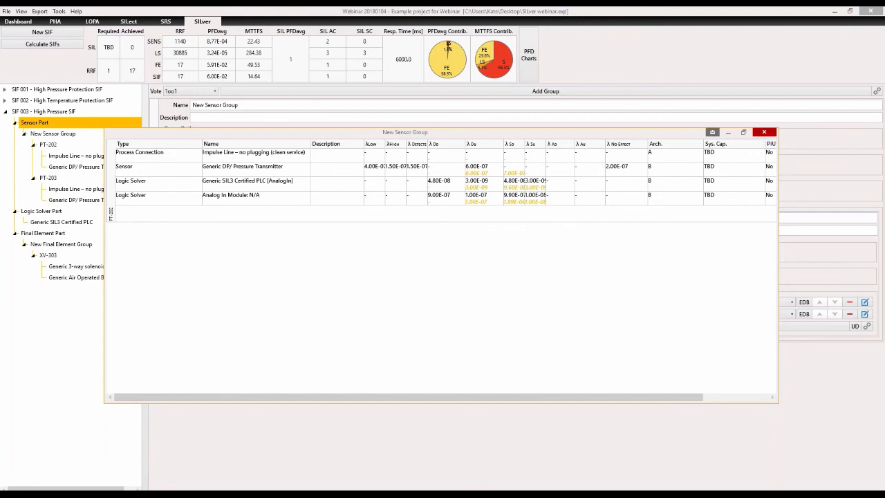
{"action": "left_click", "coordinate": [764, 131]}
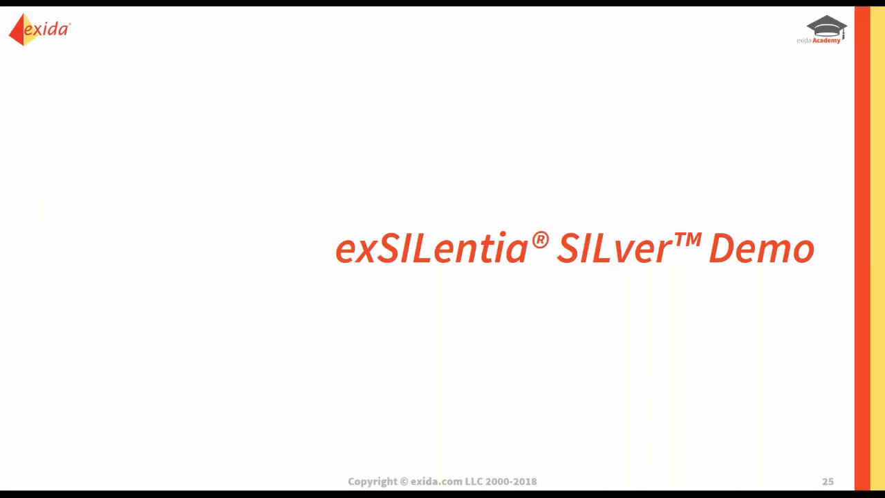
{"action": "key", "text": "Right"}
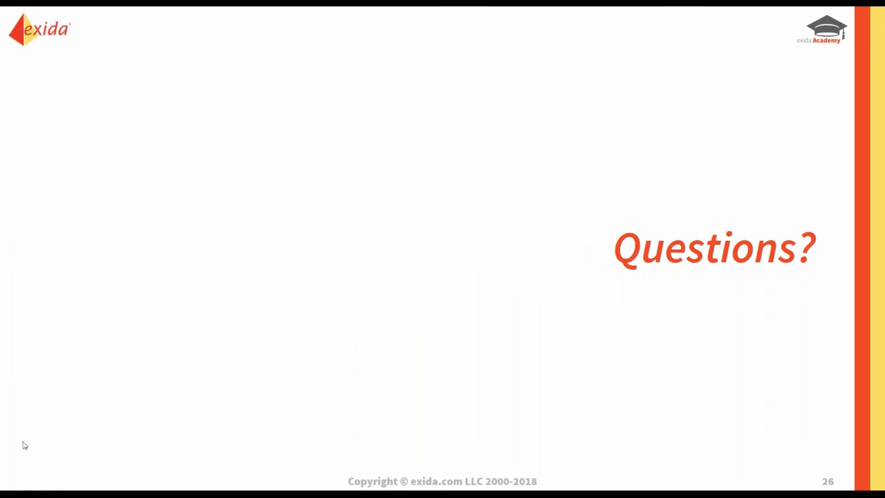
{"action": "key", "text": "Right"}
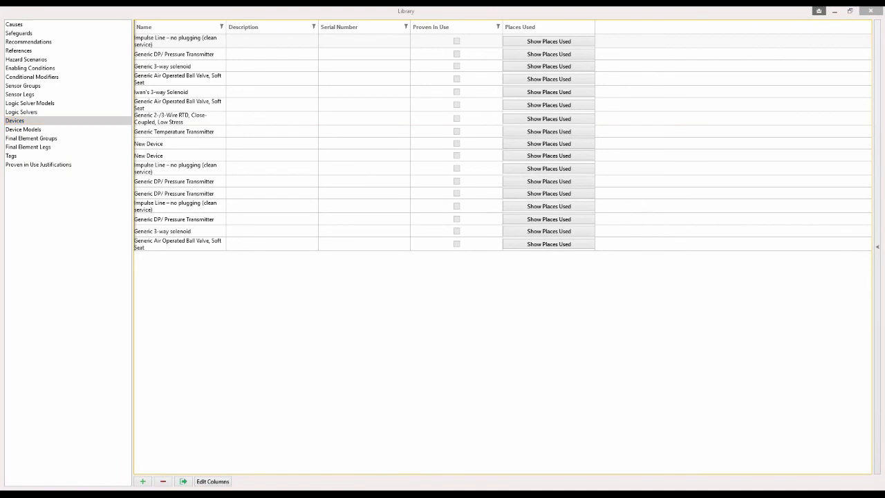
Close the device library and enable a partial valve stroke test with a 3-month interval for SIF 003's final element group.
{"action": "left_click", "coordinate": [255, 132]}
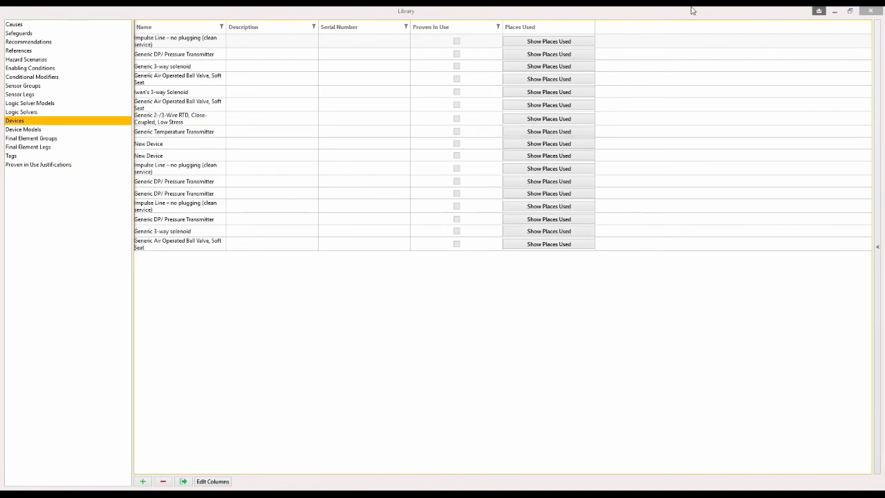
{"action": "left_click", "coordinate": [870, 11]}
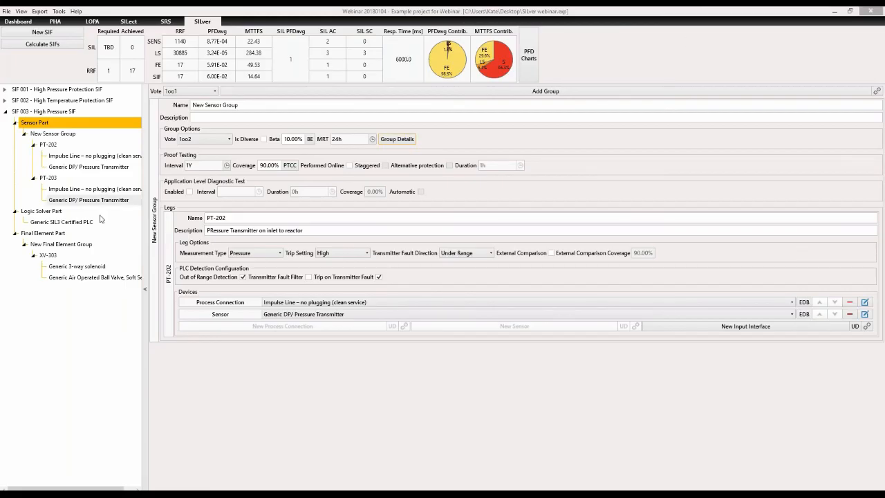
{"action": "left_click", "coordinate": [67, 236]}
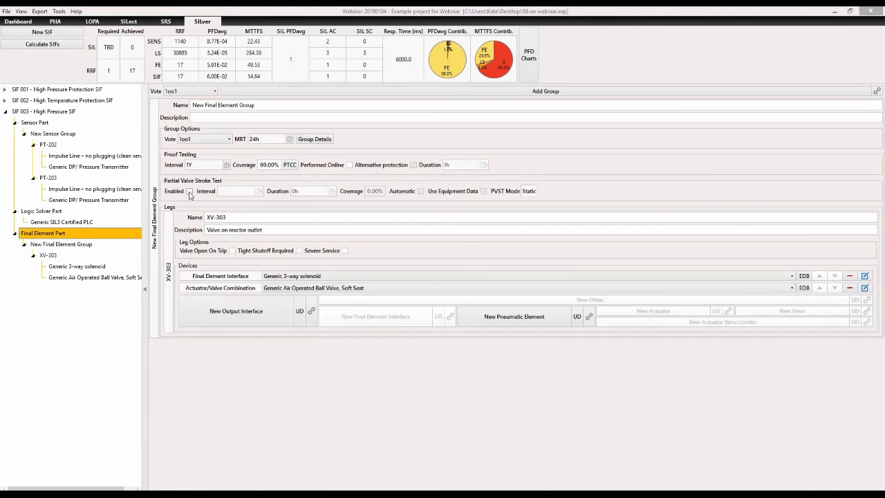
{"action": "left_click", "coordinate": [189, 193]}
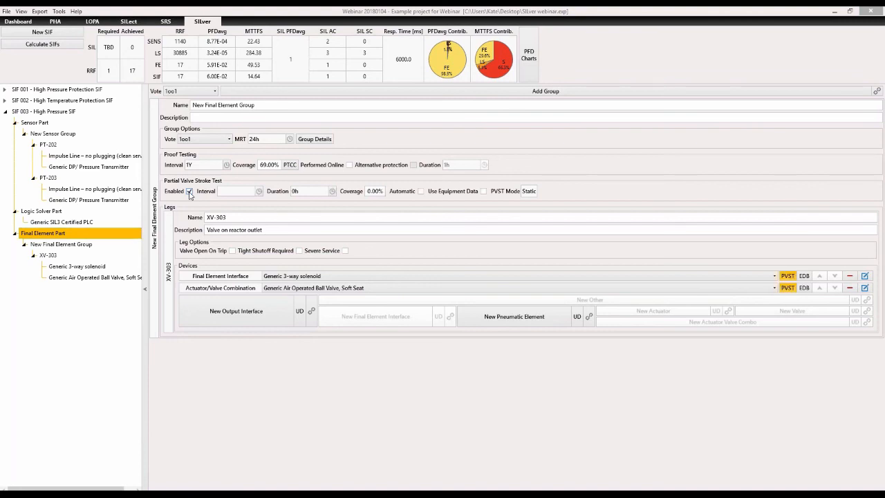
{"action": "left_click", "coordinate": [259, 191]}
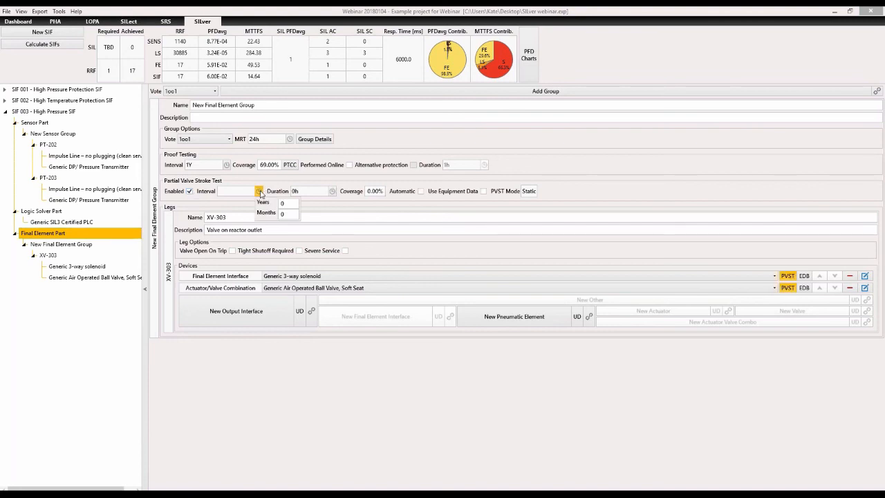
{"action": "left_click", "coordinate": [286, 214]}
{"action": "type", "text": "3"}
{"action": "left_click", "coordinate": [341, 213]}
Set the partial valve stroke test's duration to 2 hours and its coverage to 60%.
{"action": "left_click", "coordinate": [333, 191]}
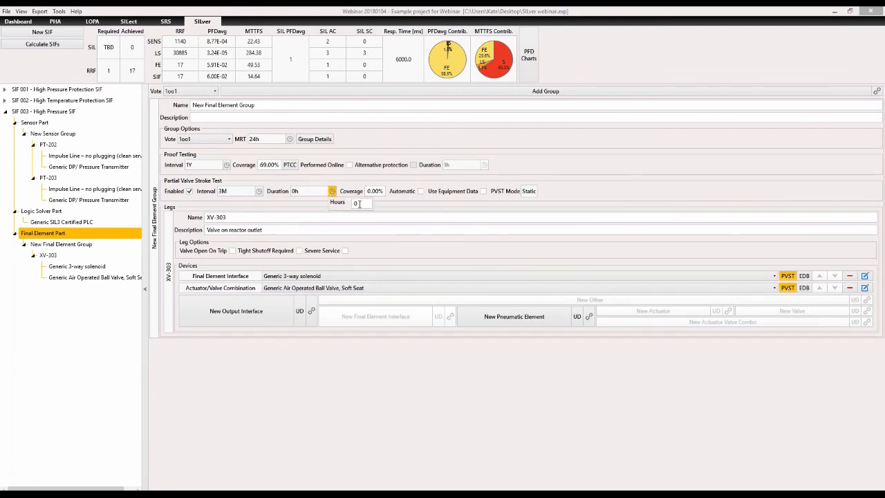
{"action": "left_click", "coordinate": [358, 204]}
{"action": "type", "text": "2"}
{"action": "left_click", "coordinate": [391, 210]}
{"action": "left_click", "coordinate": [379, 195]}
{"action": "type", "text": "6"}
{"action": "type", "text": "6.88"}
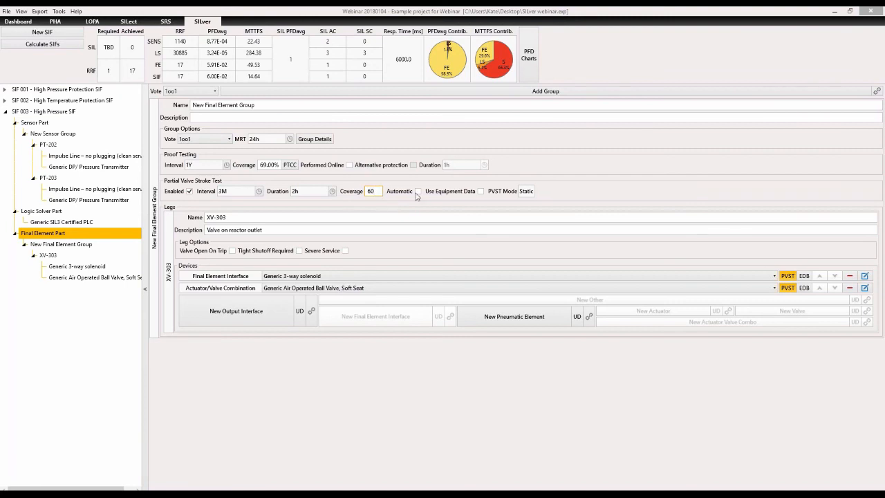
{"action": "key", "text": "Return"}
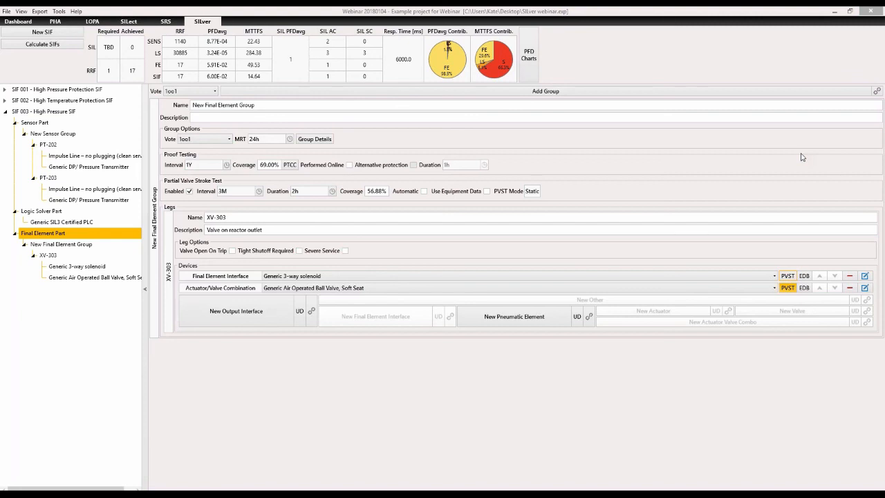
Include the Generic 3-way solenoid of XV-303 in the partial valve stroke test.
{"action": "right_click", "coordinate": [789, 278]}
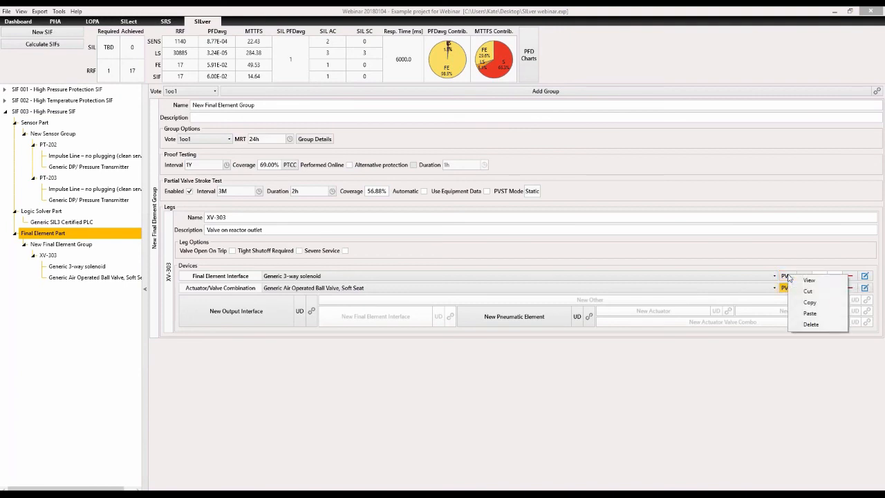
{"action": "left_click", "coordinate": [784, 280]}
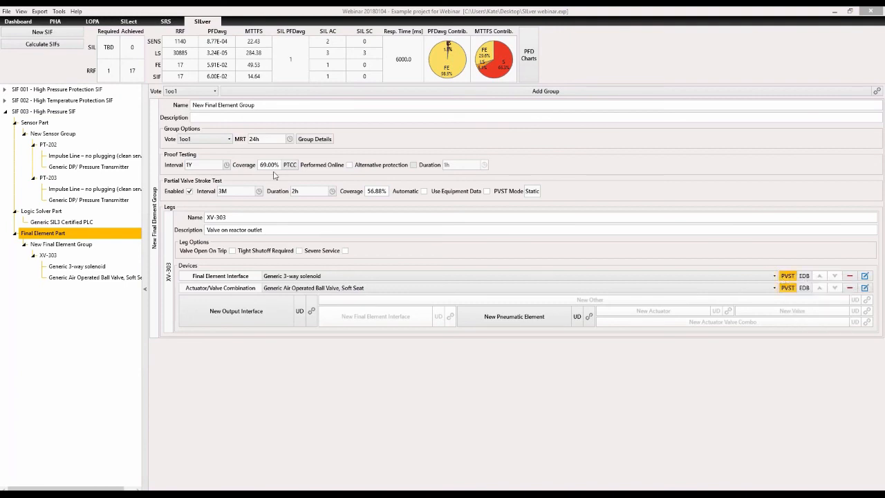